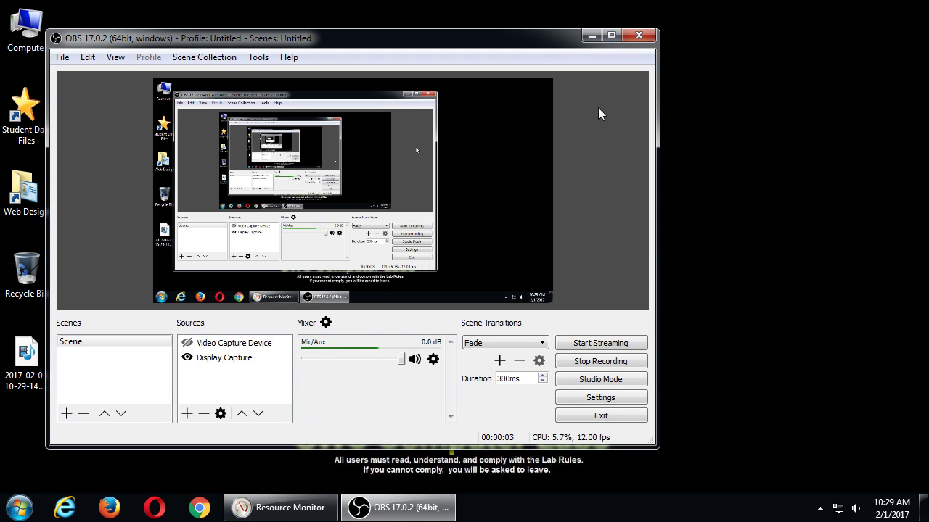
Minimize OBS and bring up the Windows Start menu.
click(591, 35)
key(super)
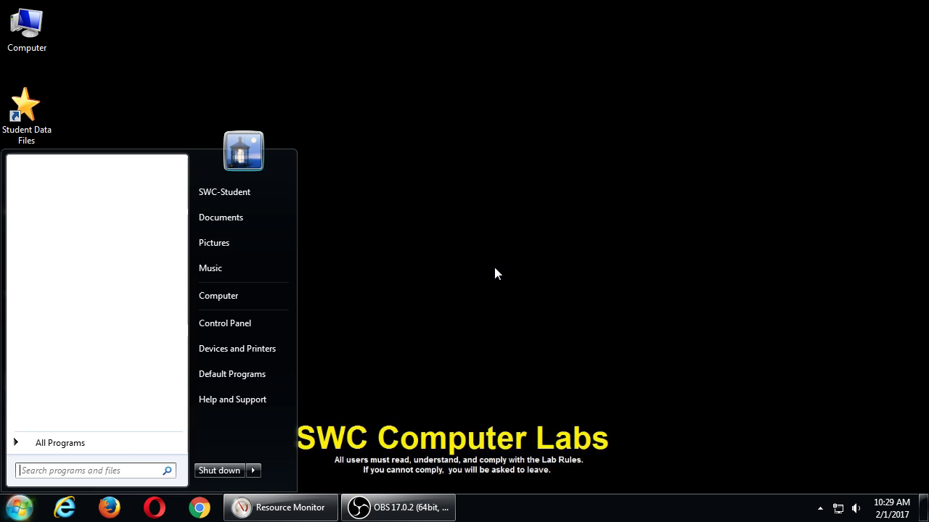
Search 'ani' in the Start menu and launch Adobe Animate CC 2017.
text(ani)
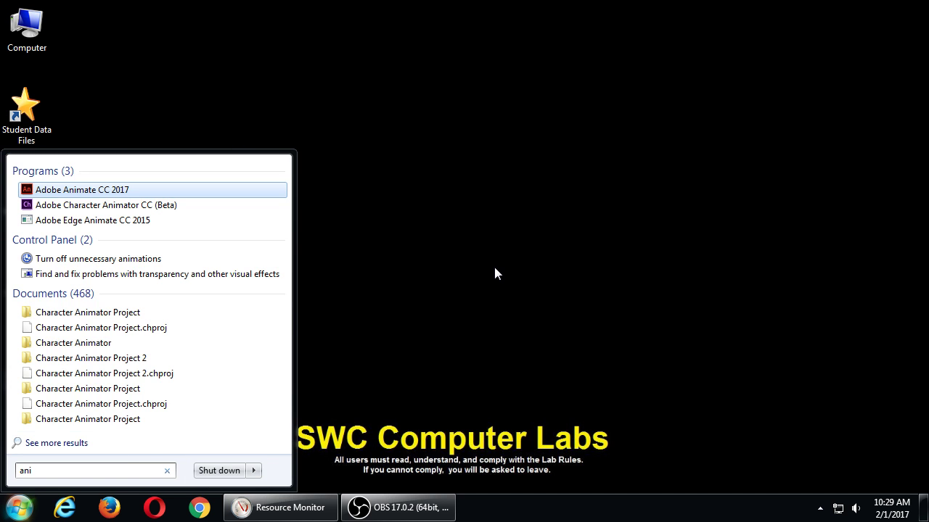
key(Return)
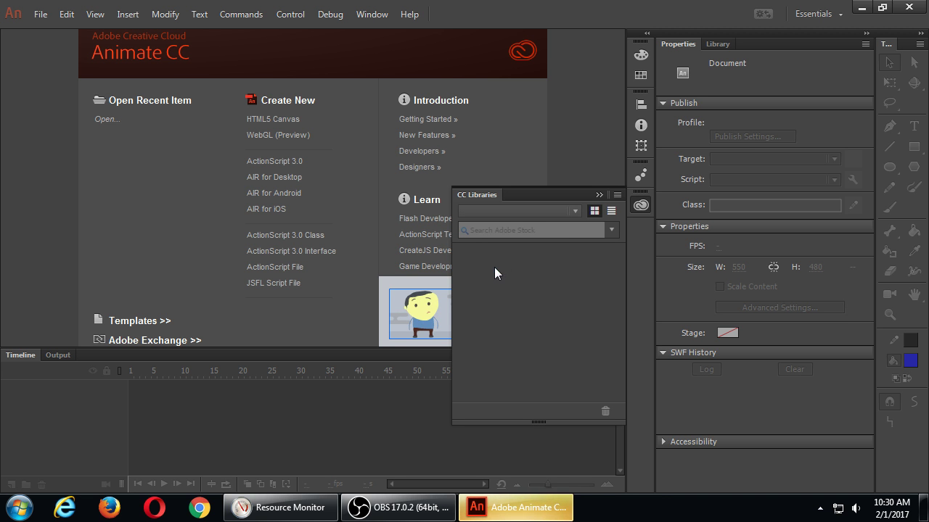
click(637, 209)
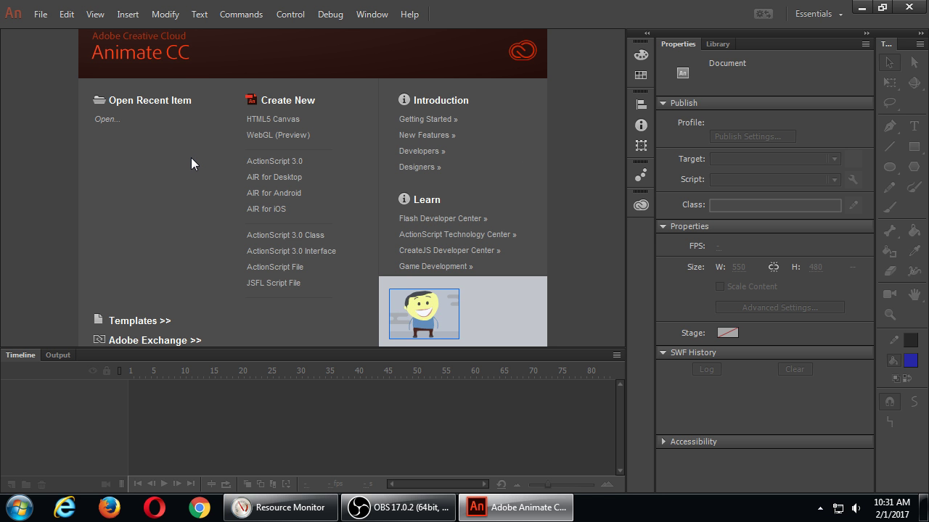
Magnify the screen to 200% with Windows Magnifier.
key(super+plus)
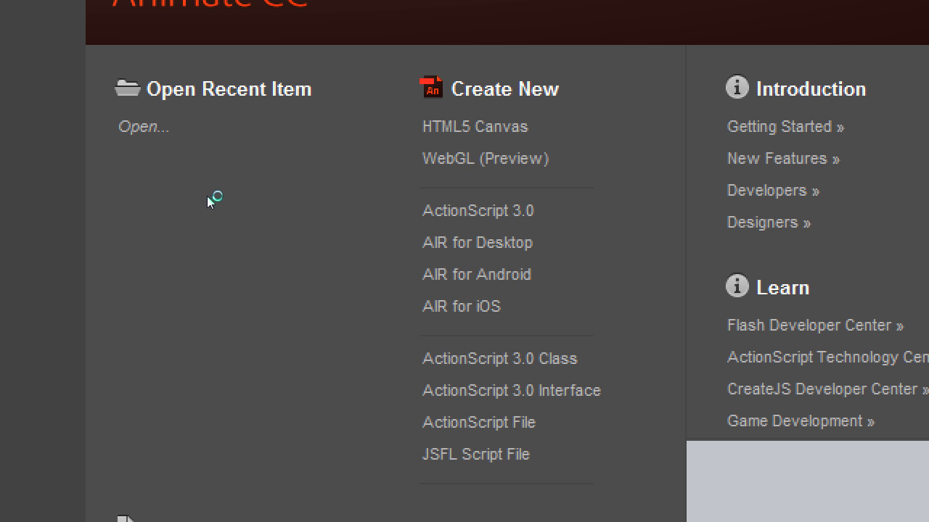
Zoom Windows Magnifier back out to 100%.
key(super+minus)
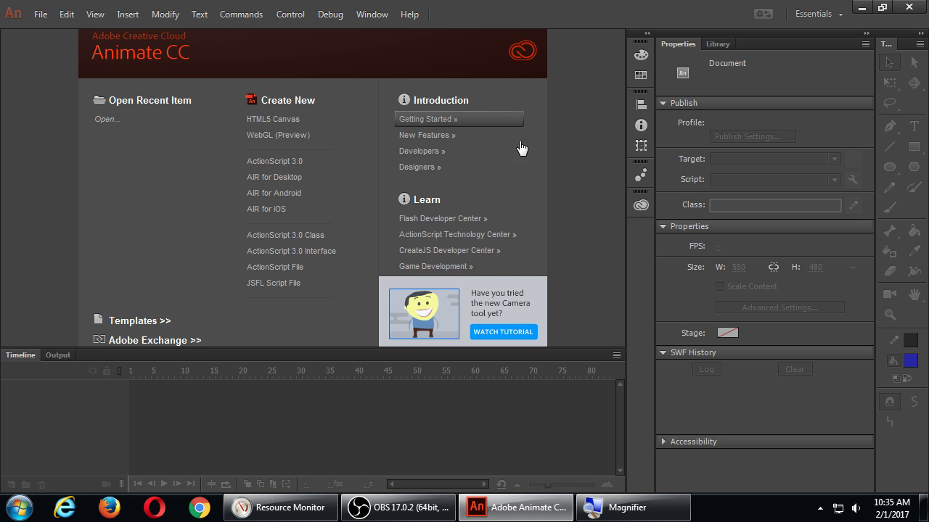
key(super+plus)
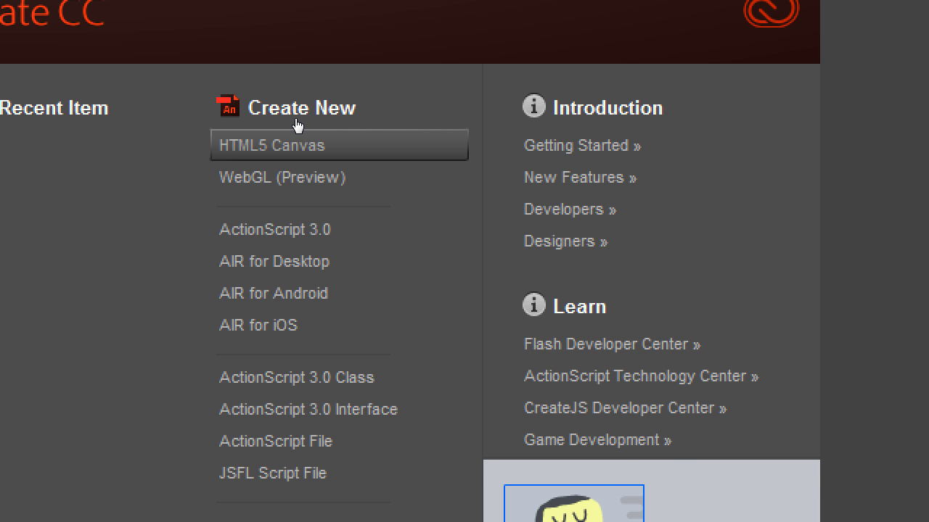
key(super+minus)
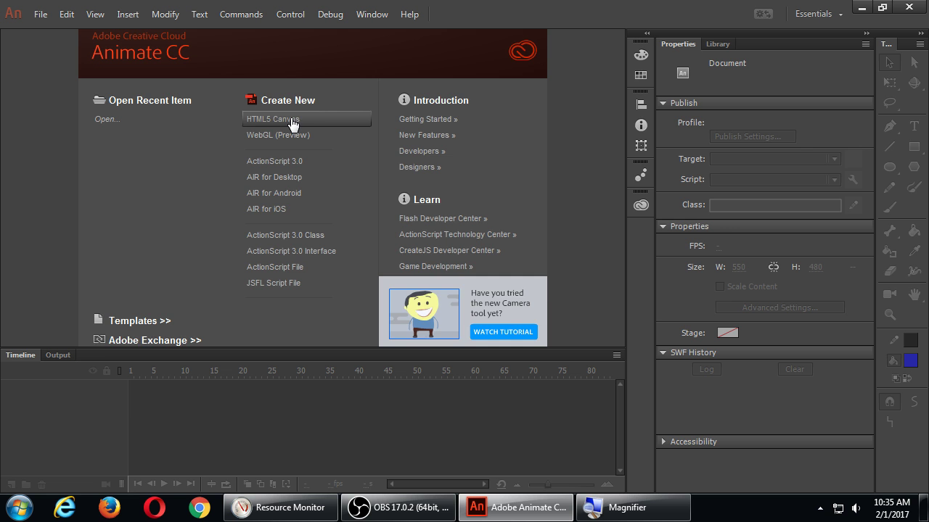
Start a new HTML5 Canvas document from the Welcome screen's Create New list.
click(292, 123)
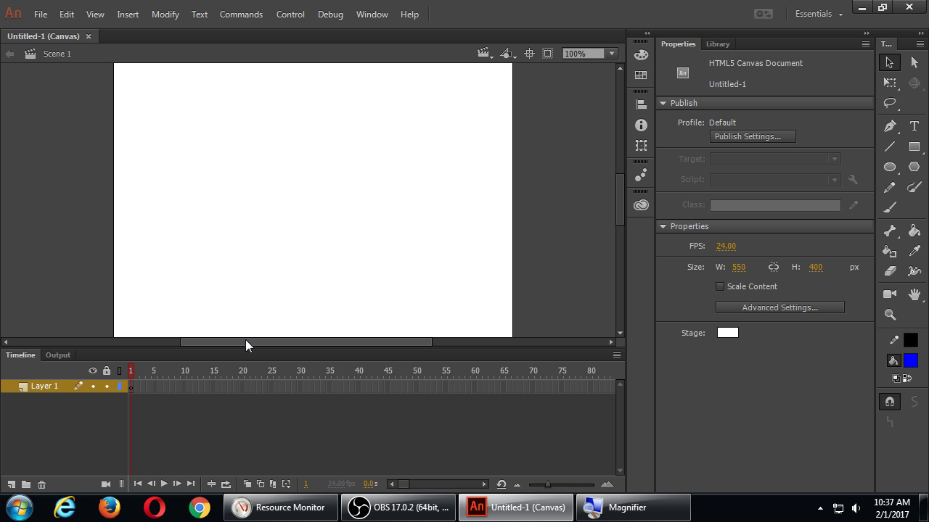
mouse_move(245, 342)
mouse_down()
mouse_move(215, 348)
mouse_move(237, 343)
mouse_up()
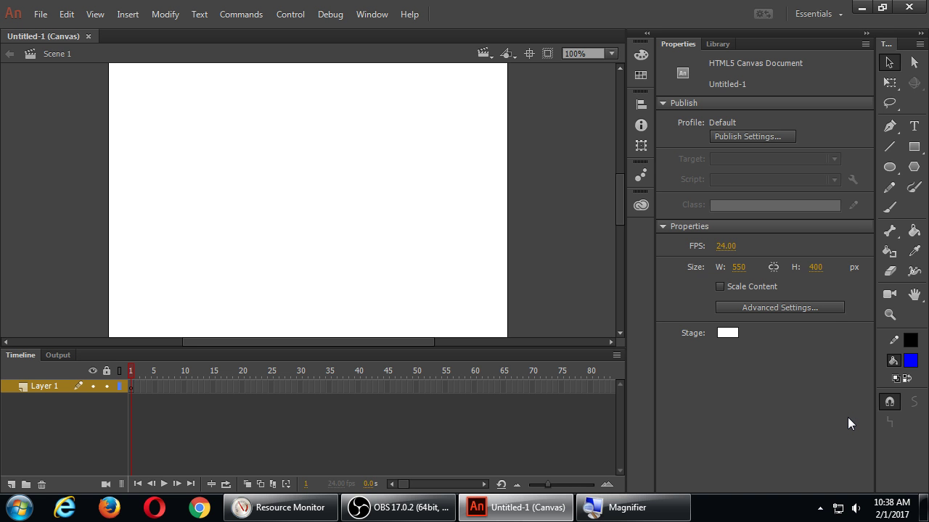
Magnify the screen and switch from the Selection tool to the Paint Brush tool.
key(super+plus)
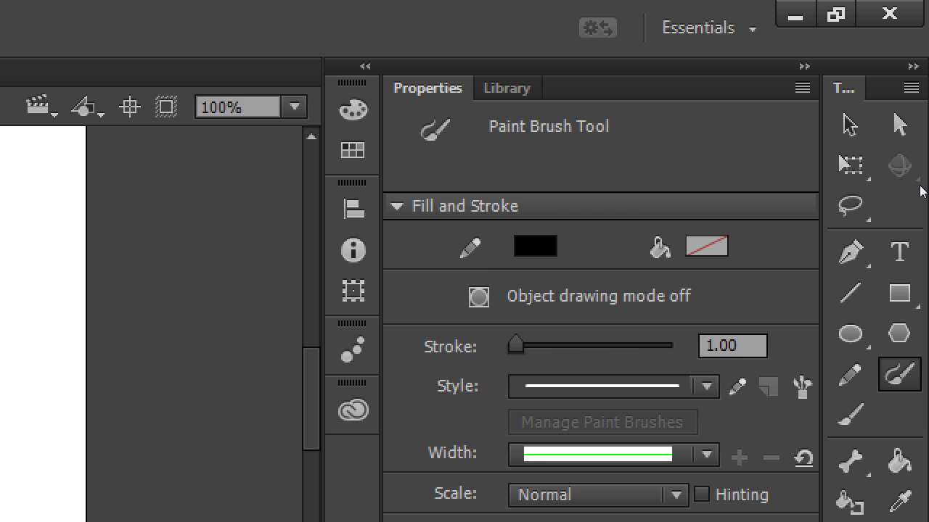
key(v)
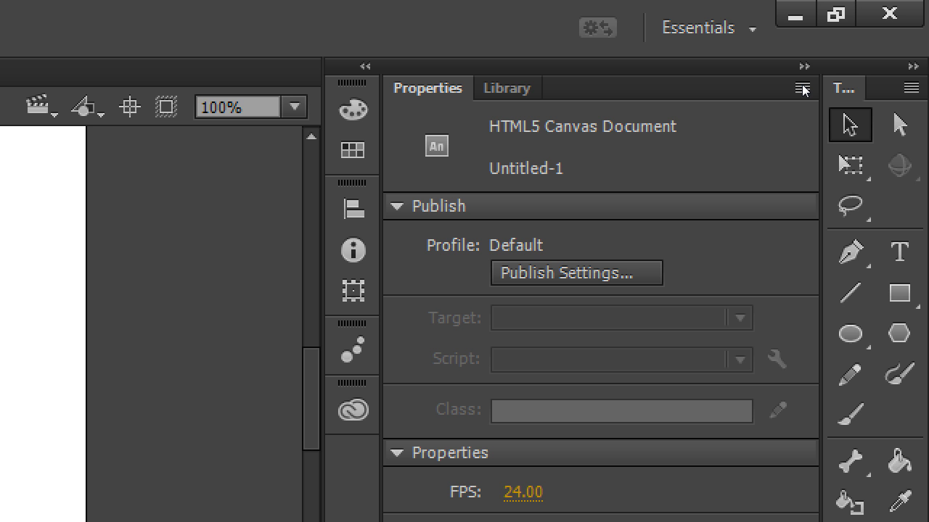
key(y)
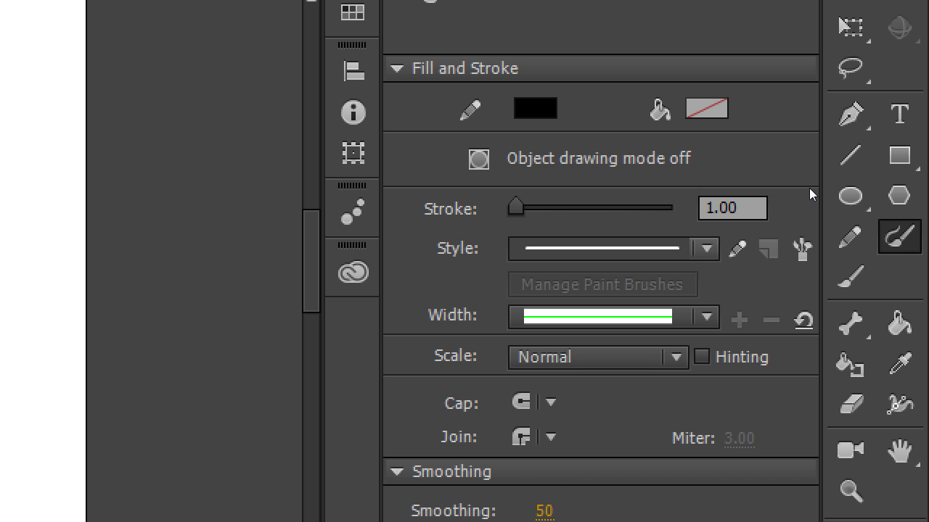
click(706, 249)
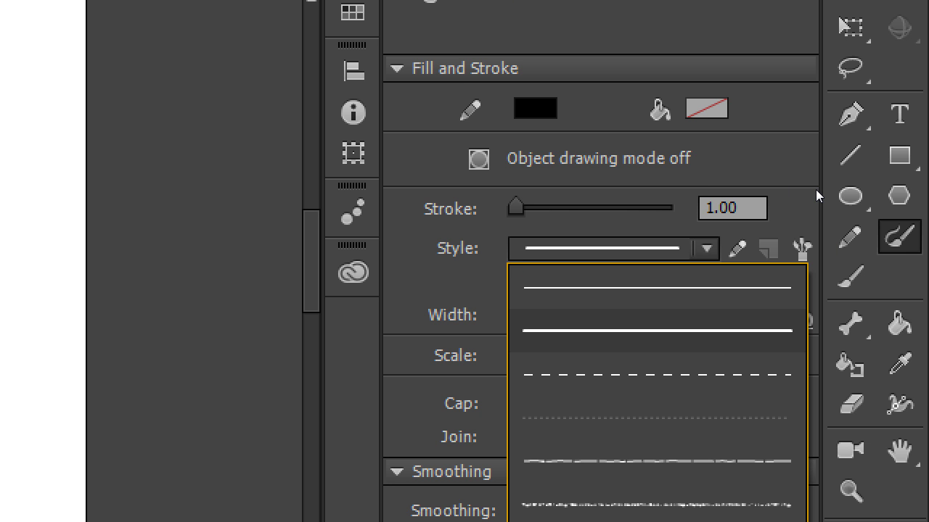
click(706, 248)
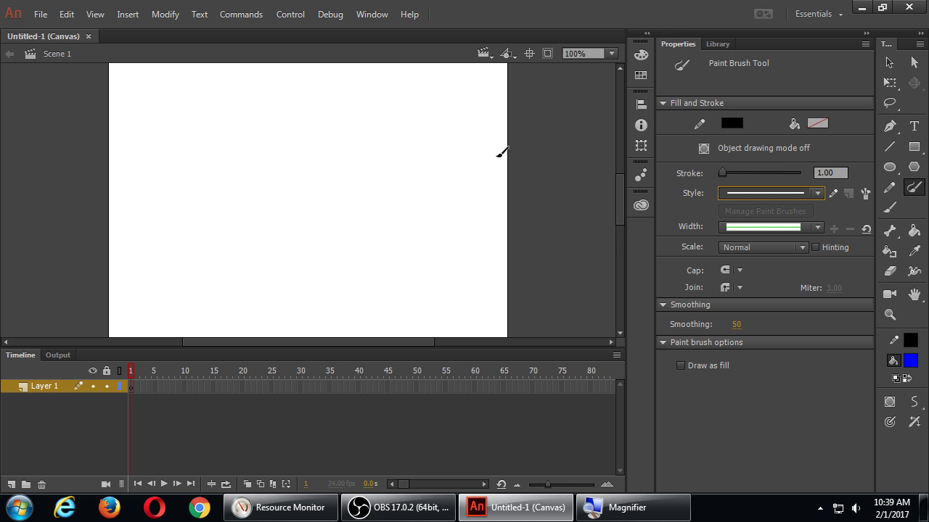
Paint a thin V, M and C with the Paint Brush.
mouse_move(147, 92)
mouse_down()
mouse_move(155, 136)
mouse_move(175, 99)
mouse_up()
mouse_move(185, 140)
mouse_down()
mouse_move(204, 94)
mouse_move(230, 136)
mouse_up()
mouse_move(293, 108)
mouse_down()
mouse_move(273, 87)
mouse_move(304, 152)
mouse_up()
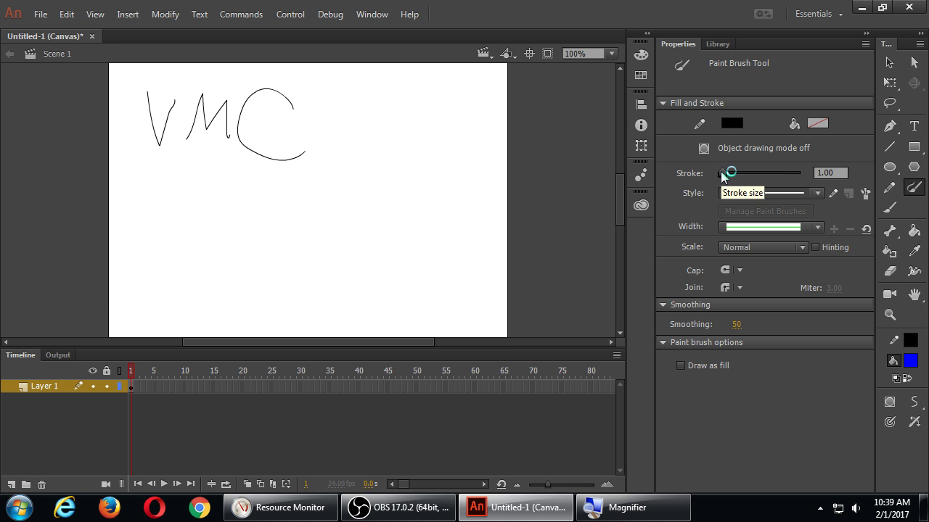
Raise the stroke size to 15.80 and paint a thick VMC below the thin one.
drag(722, 174, 728, 174)
mouse_move(188, 178)
mouse_down()
mouse_move(201, 223)
mouse_move(219, 183)
mouse_up()
mouse_move(227, 220)
mouse_down()
mouse_move(247, 186)
mouse_move(291, 218)
mouse_up()
mouse_move(345, 193)
mouse_down()
mouse_move(326, 182)
mouse_move(350, 218)
mouse_up()
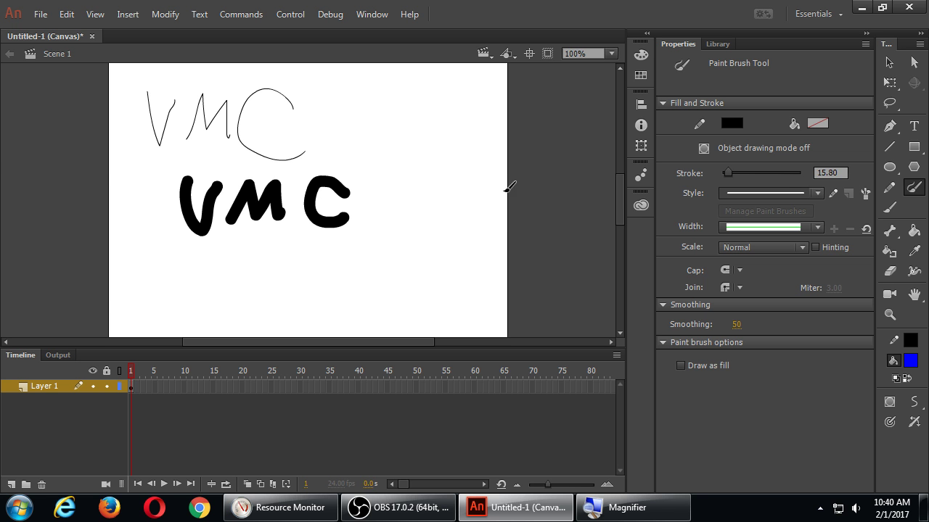
click(817, 193)
click(817, 193)
Make the brush green and paint a thick green V, M and C, redoing the C.
click(733, 128)
click(582, 170)
mouse_move(360, 107)
mouse_down()
mouse_move(403, 130)
mouse_move(402, 99)
mouse_up()
mouse_move(433, 176)
mouse_down()
mouse_move(490, 116)
mouse_move(492, 178)
mouse_move(512, 240)
mouse_up()
key(ctrl+z)
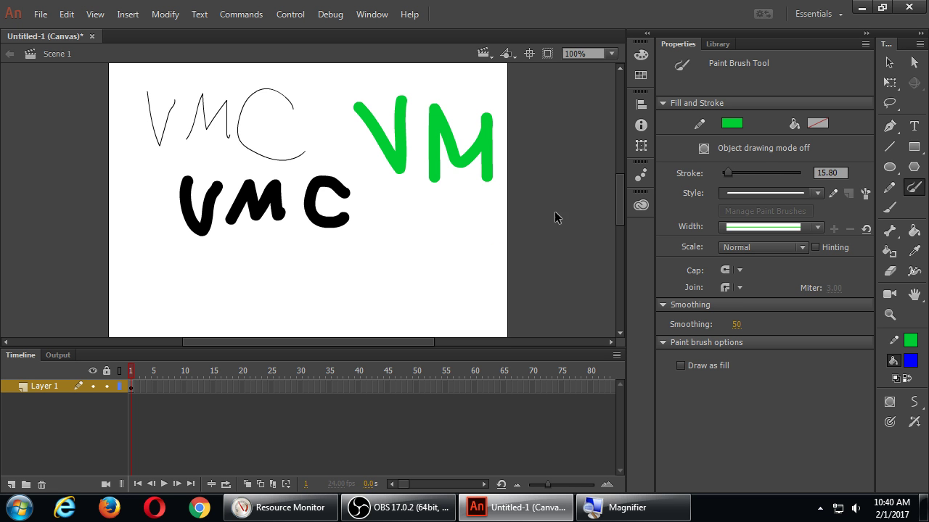
mouse_move(553, 109)
mouse_down()
mouse_move(524, 171)
mouse_move(580, 187)
mouse_up()
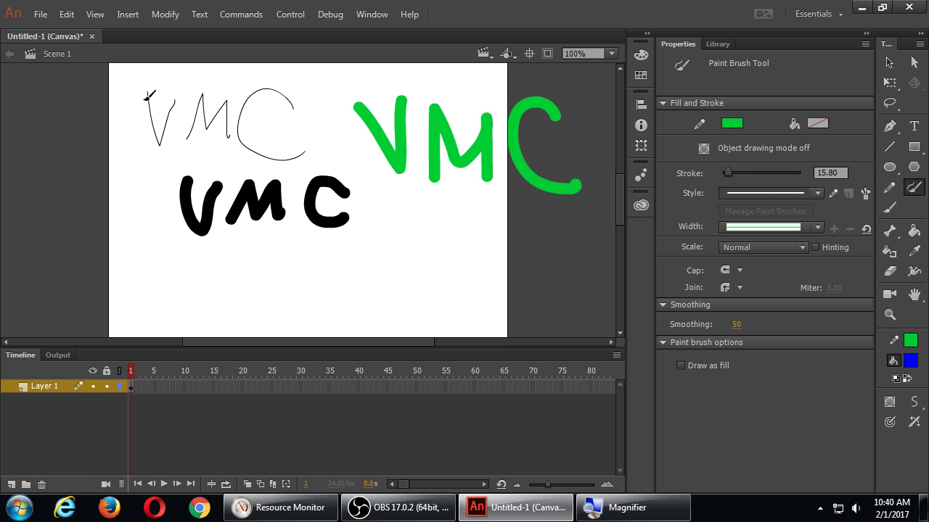
Undo the green M and C strokes, then redo both with Ctrl+Y.
key(ctrl+z)
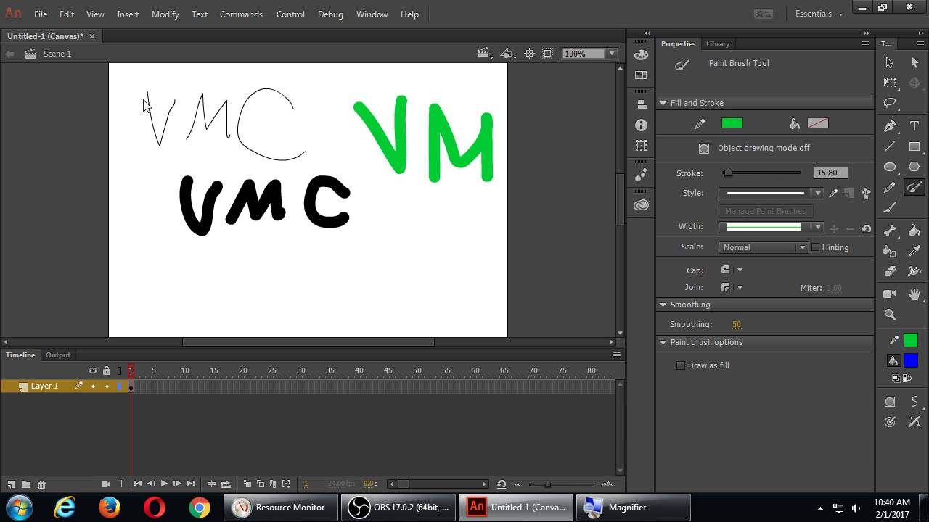
key(ctrl+z)
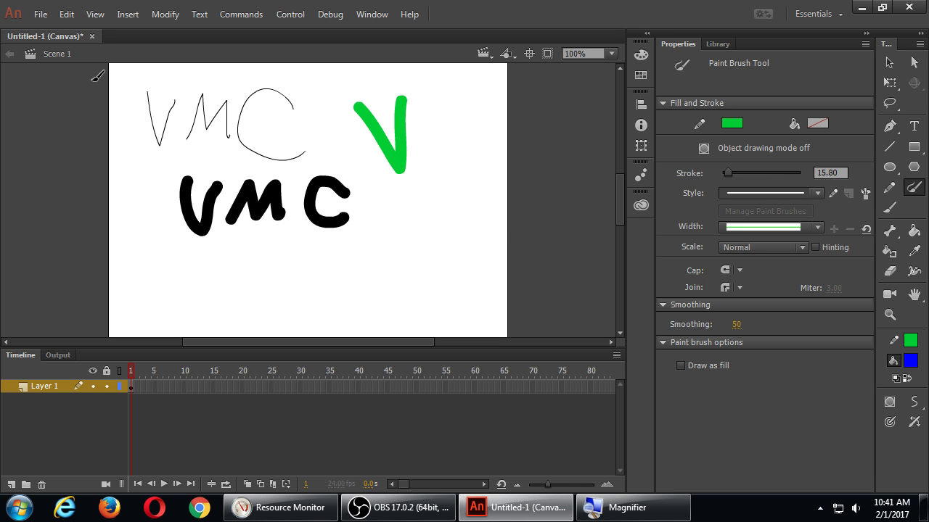
click(66, 14)
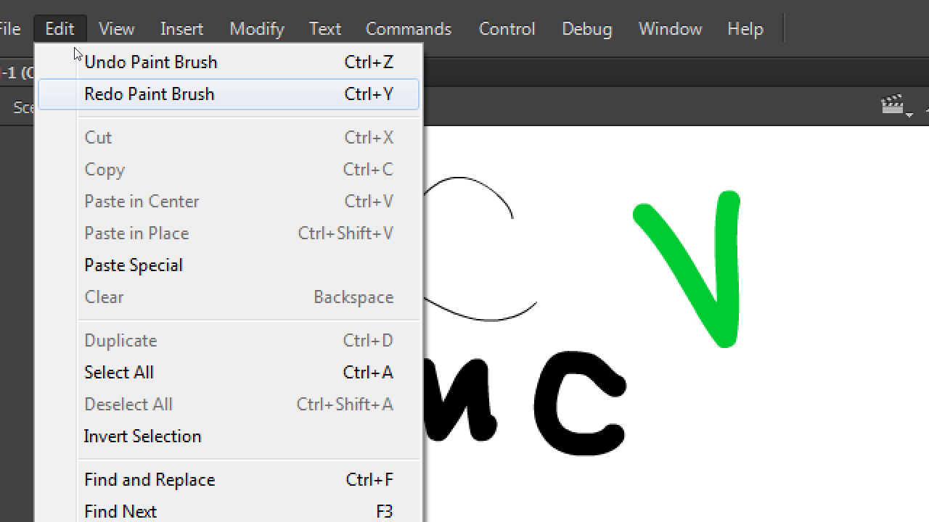
key(Return)
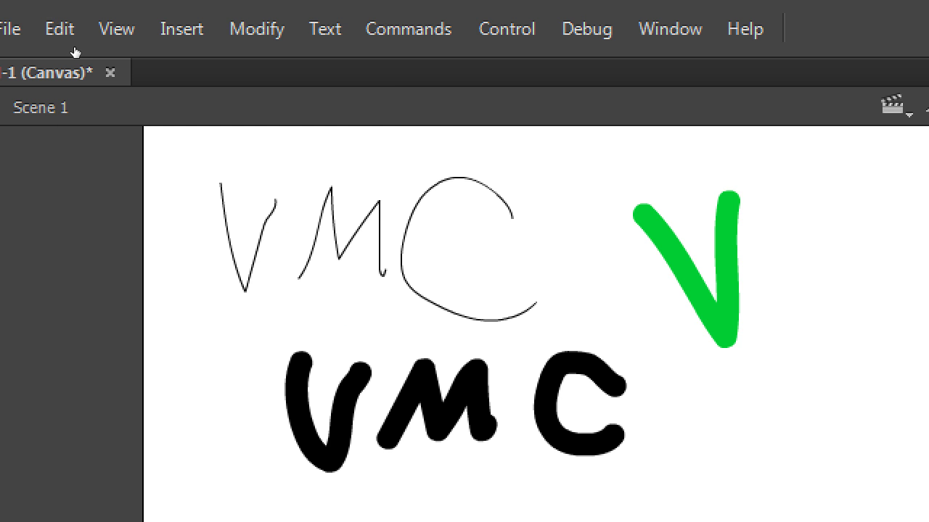
key(ctrl+y)
key(ctrl+y)
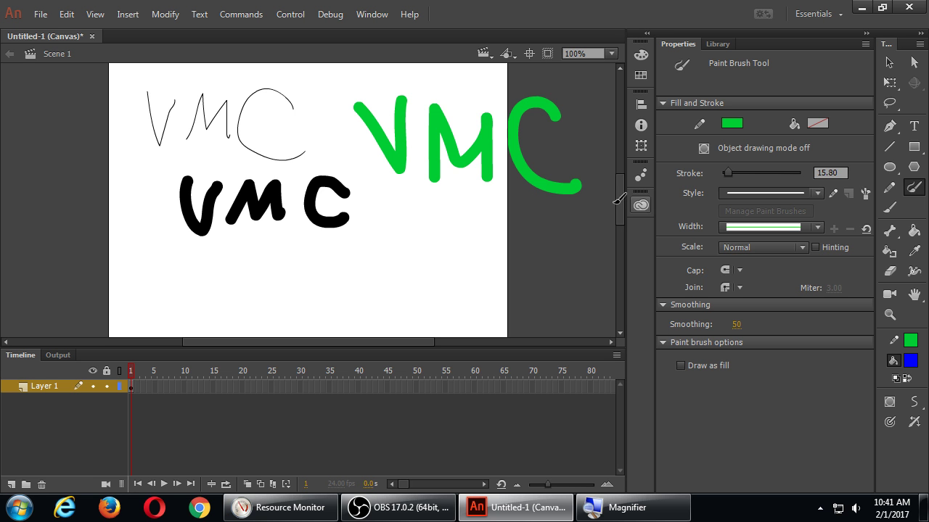
Zoom into the thin VMC lettering to 200%, then 400% on the M.
click(890, 317)
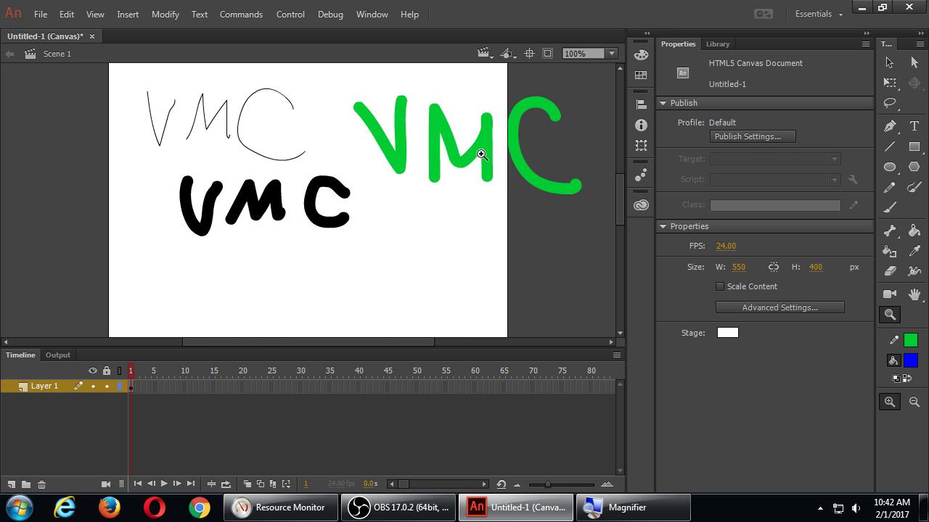
click(208, 124)
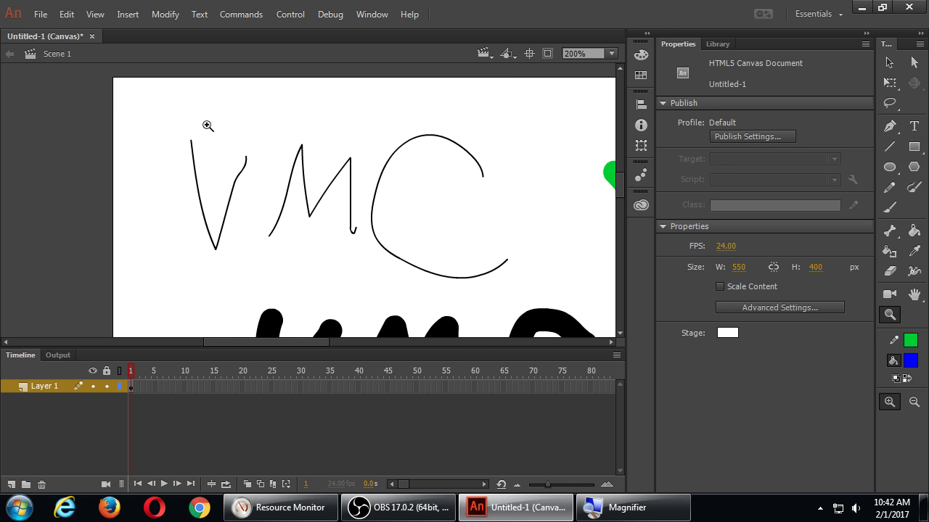
click(299, 210)
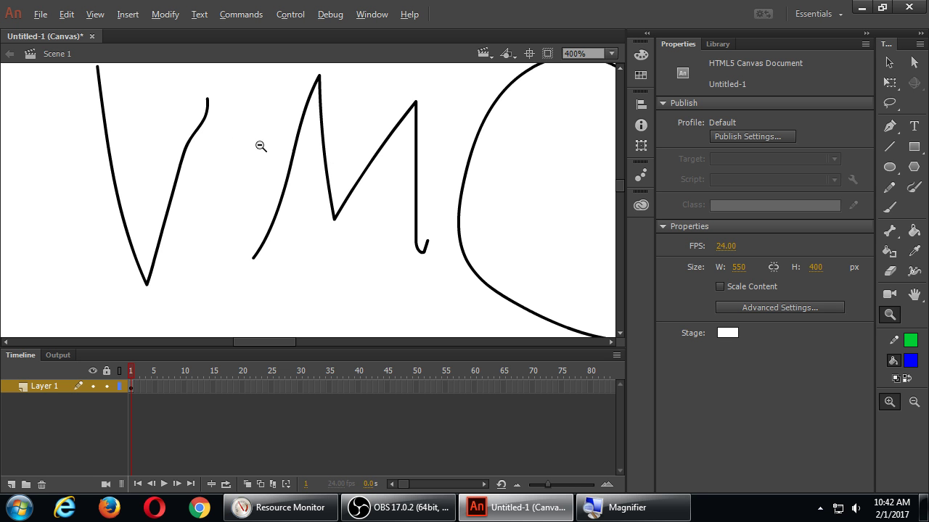
key(alt)
click(287, 154)
click(337, 207)
alt+click(354, 218)
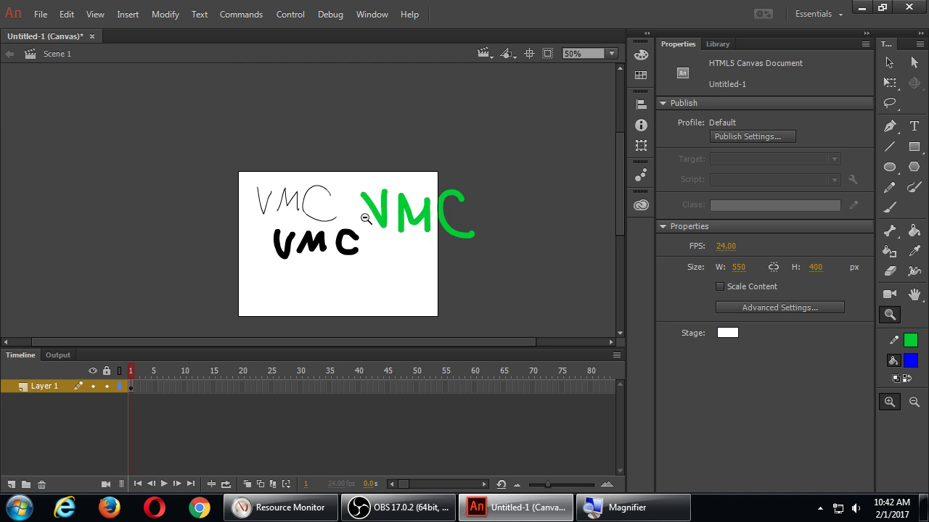
click(351, 215)
click(342, 209)
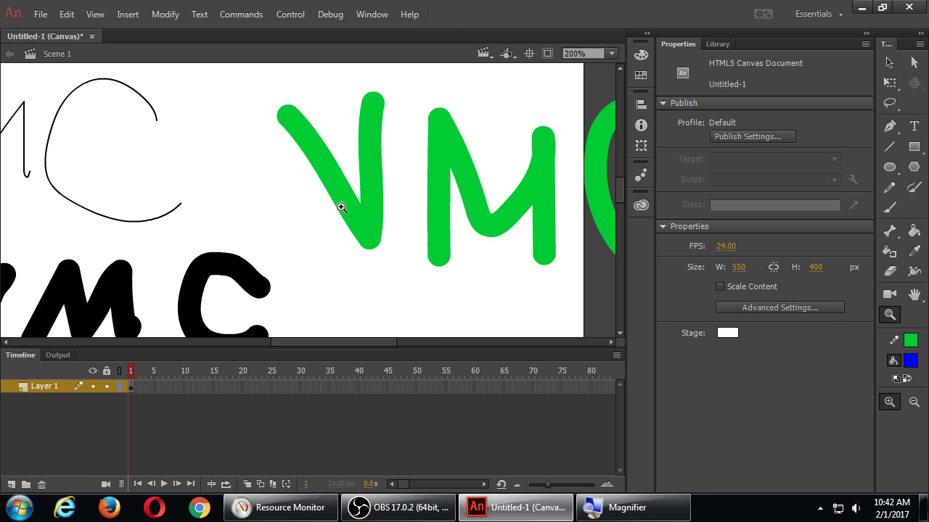
click(293, 198)
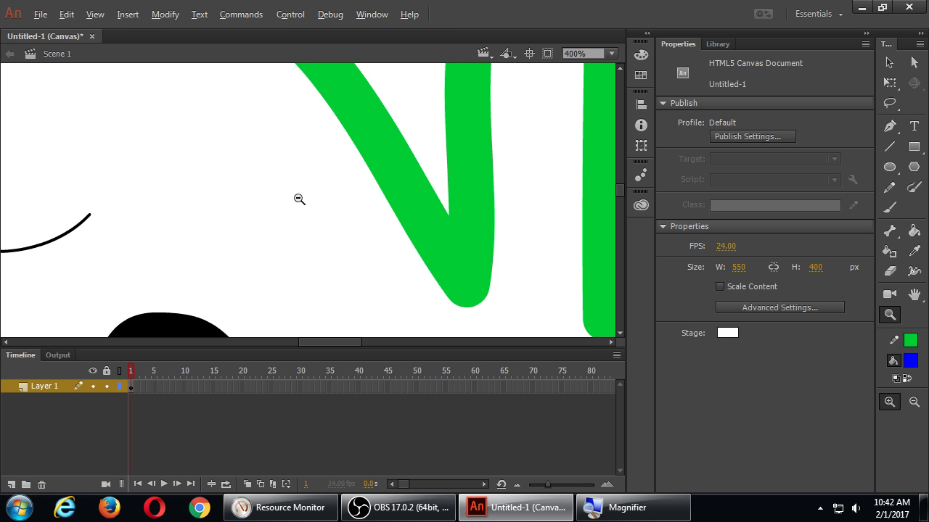
alt+click(299, 199)
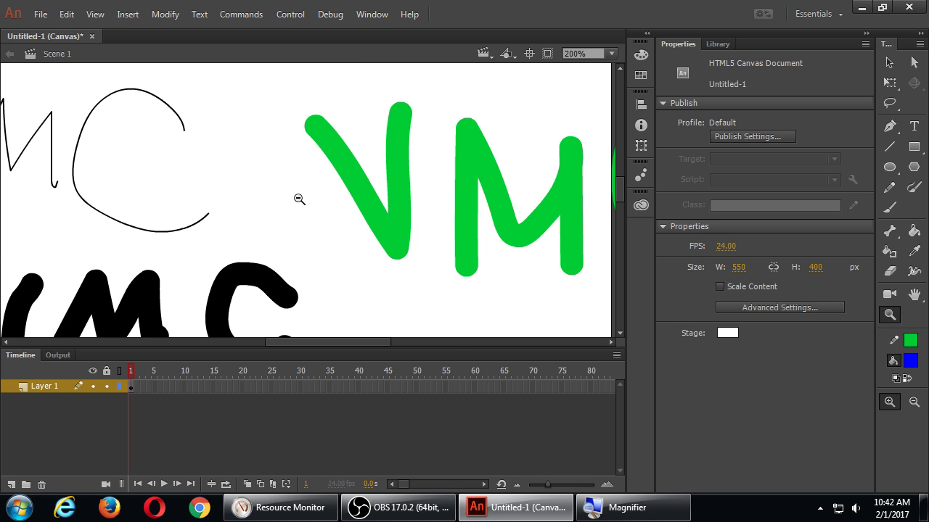
alt+click(299, 199)
alt+click(299, 198)
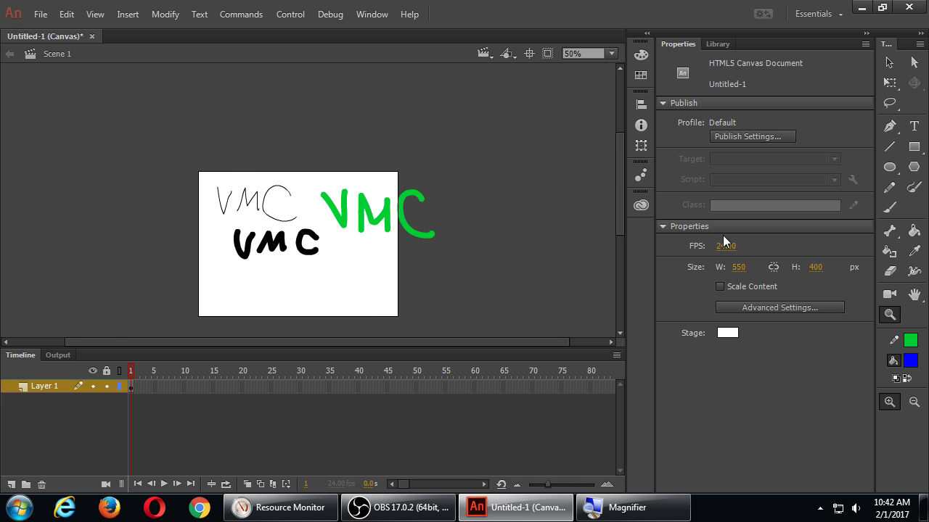
click(224, 196)
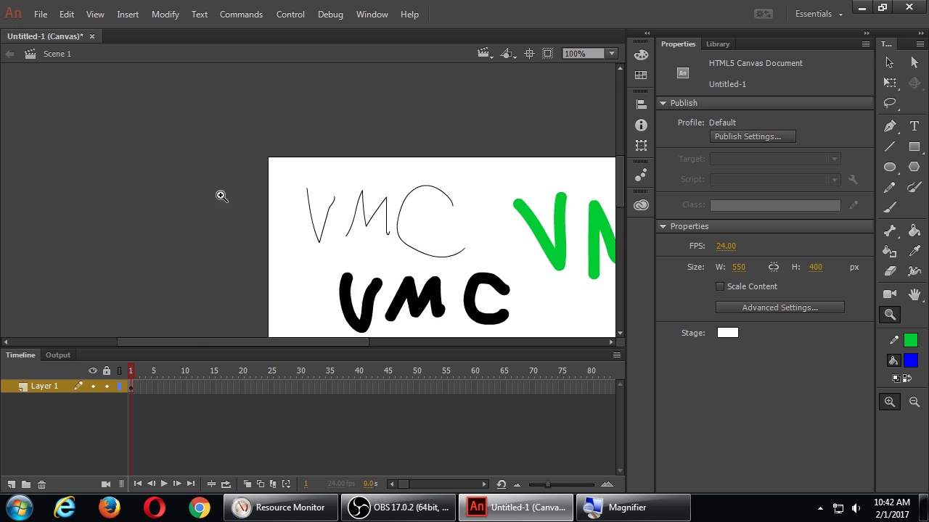
click(315, 205)
click(319, 211)
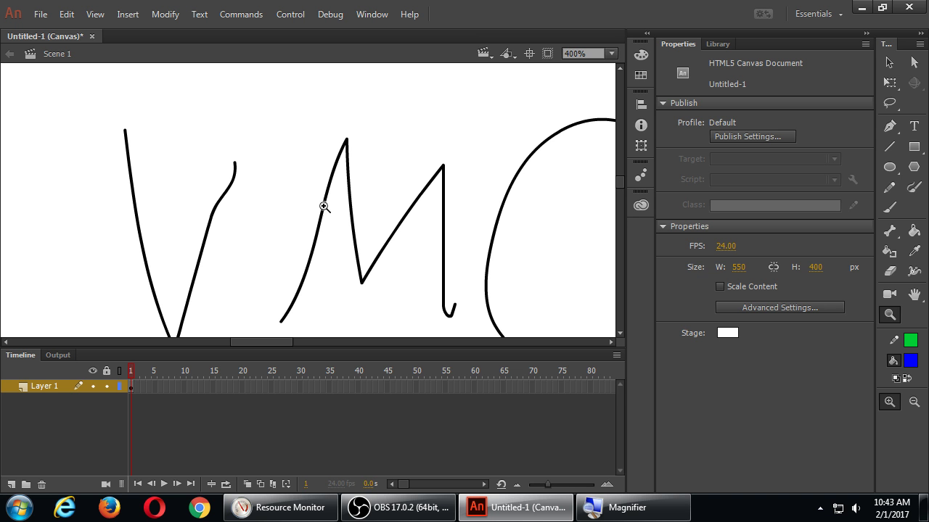
drag(254, 341, 266, 341)
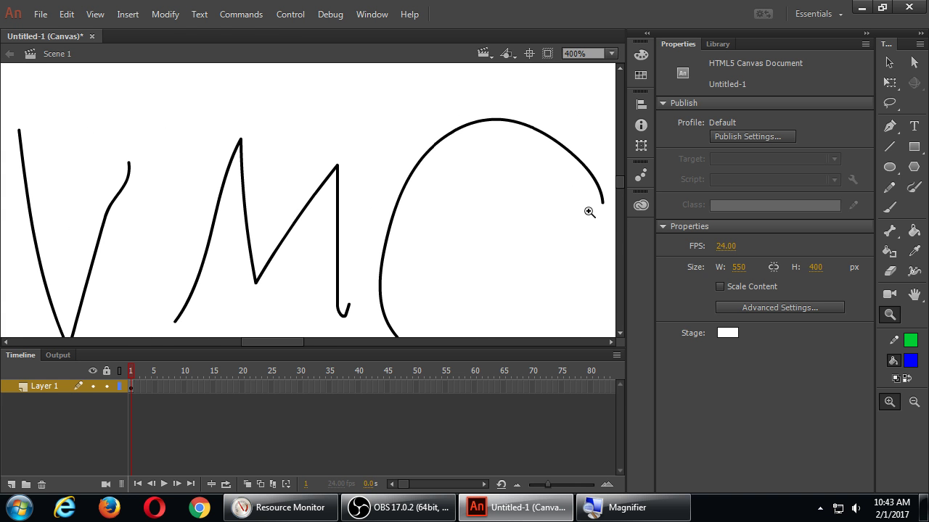
drag(621, 183, 620, 186)
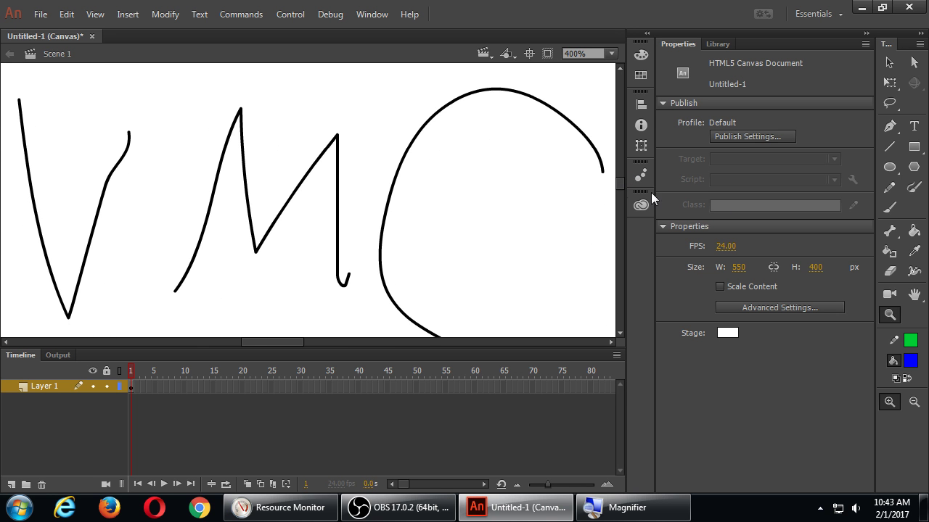
Use the Hand tool to drag the view past the thin VMC down to the bold black lettering.
click(914, 294)
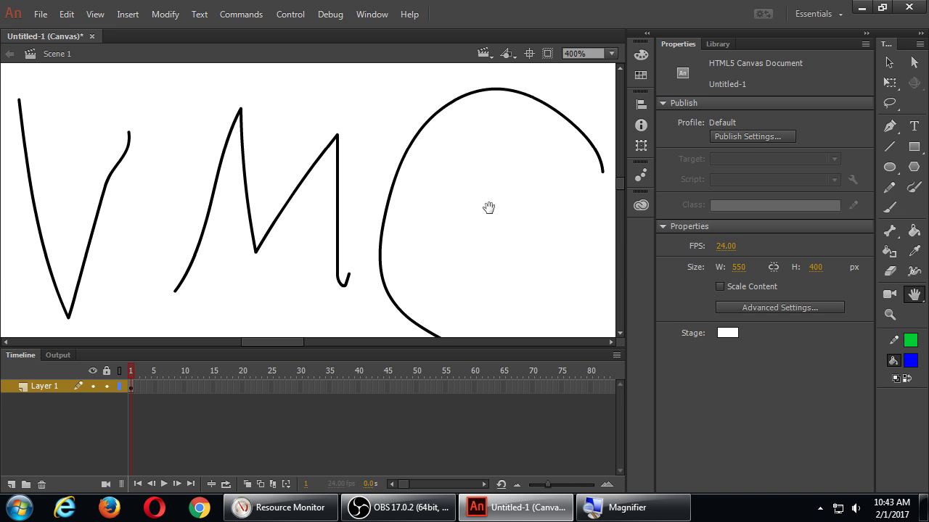
drag(526, 194, 411, 234)
drag(516, 170, 450, 220)
mouse_move(319, 225)
mouse_down()
mouse_move(444, 211)
mouse_move(399, 149)
mouse_up()
mouse_move(288, 232)
mouse_down()
mouse_move(375, 138)
mouse_move(369, 170)
mouse_up()
mouse_move(420, 249)
mouse_down()
mouse_move(396, 193)
mouse_move(414, 213)
mouse_move(392, 203)
mouse_up()
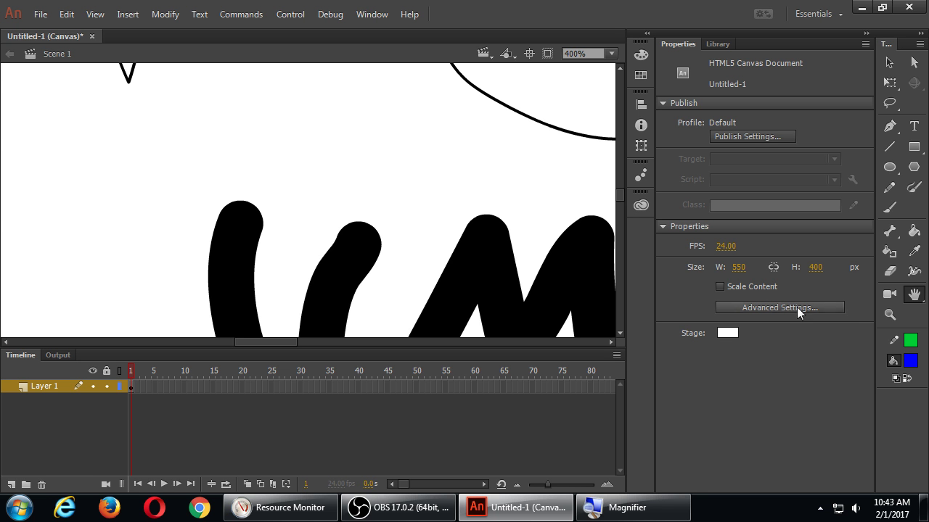
Fit the whole stage in the window, then view it at 100% and 96%.
click(913, 296)
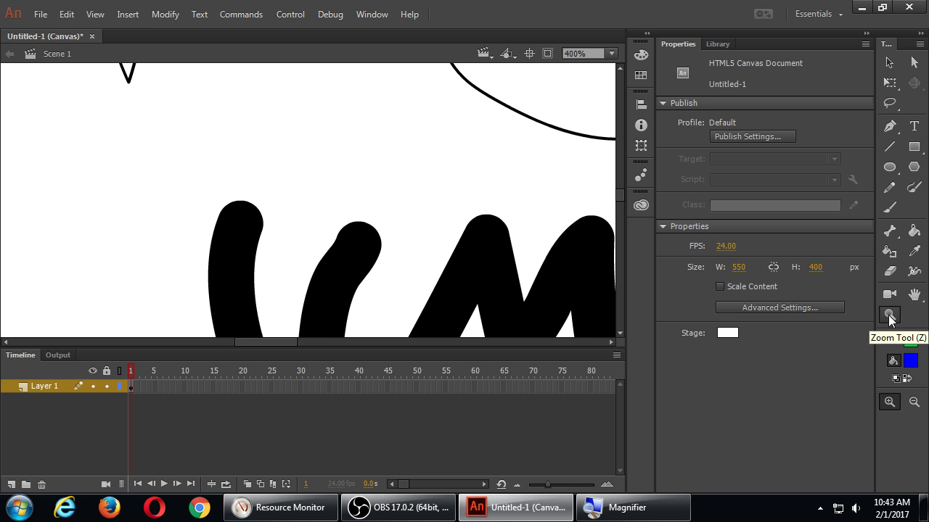
double_click(904, 319)
click(916, 296)
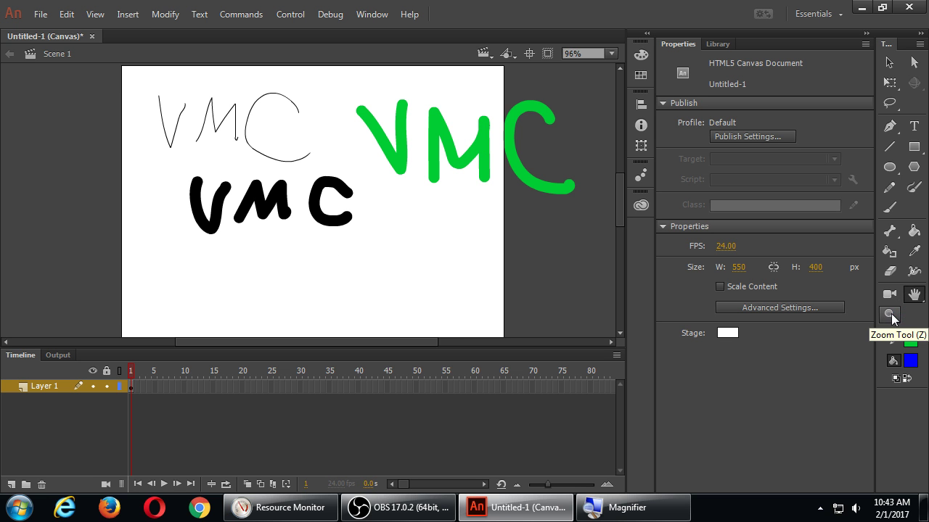
double_click(890, 316)
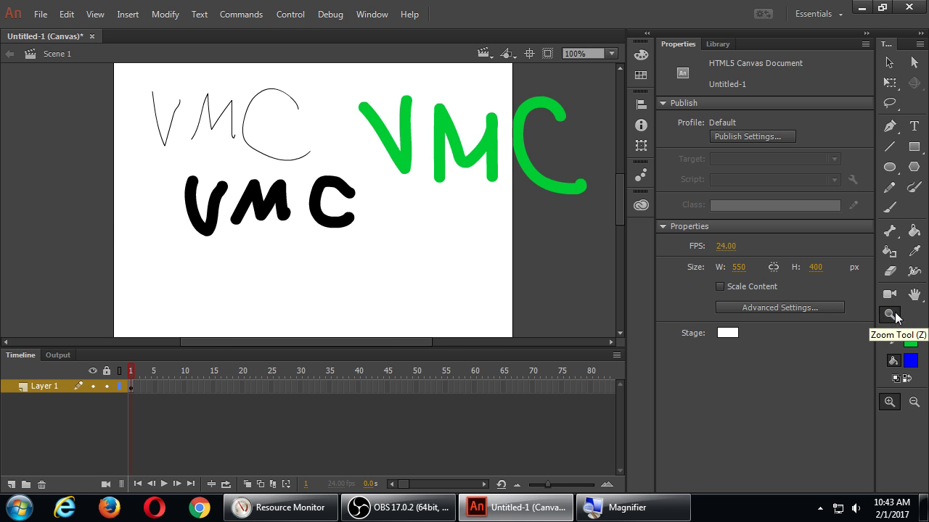
click(890, 317)
Magnify the thin VMC strokes to 767%, then return the stage to 100%.
click(260, 151)
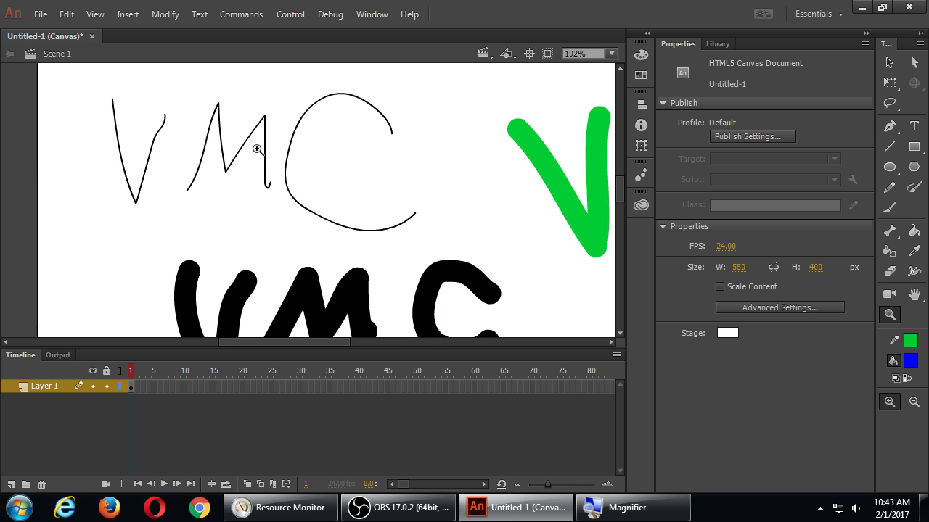
double_click(263, 147)
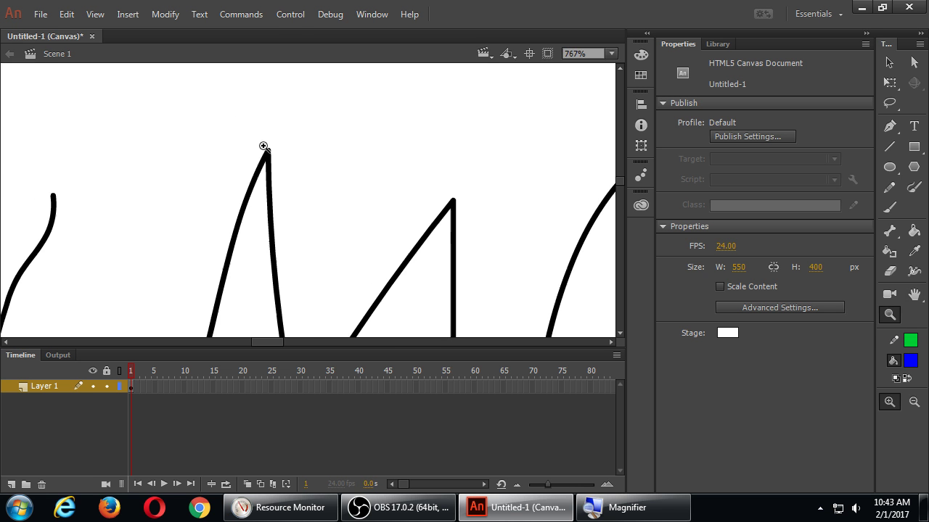
double_click(890, 316)
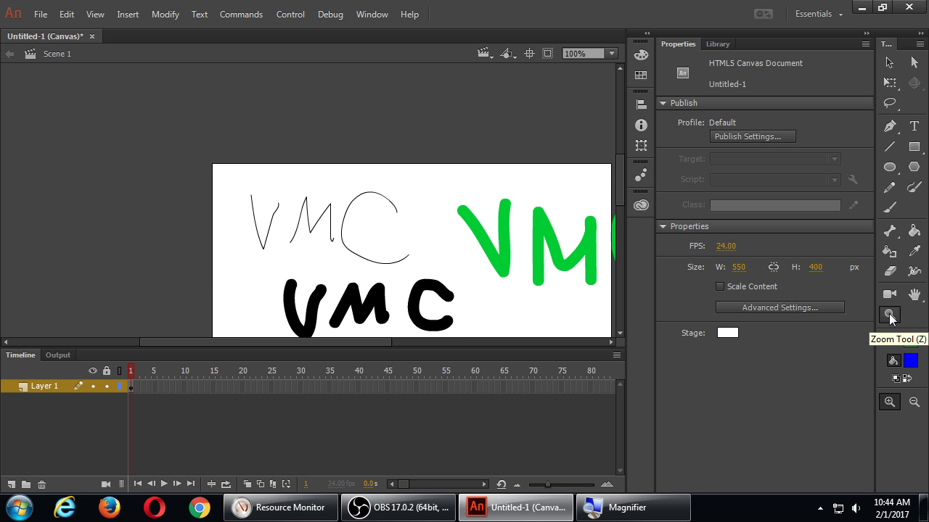
Zoom in twice on the green VMC, then fit the stage and reset to 100%.
click(890, 316)
click(504, 239)
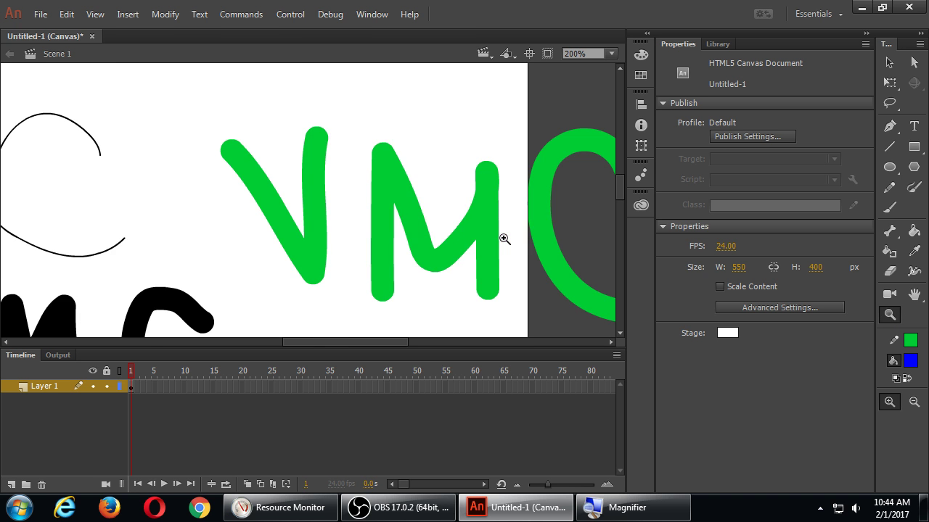
click(504, 240)
double_click(913, 294)
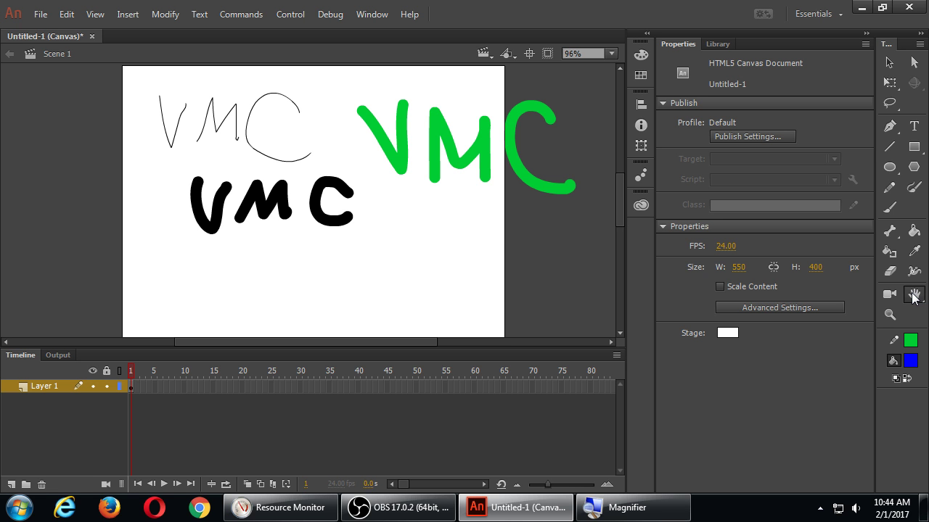
double_click(889, 315)
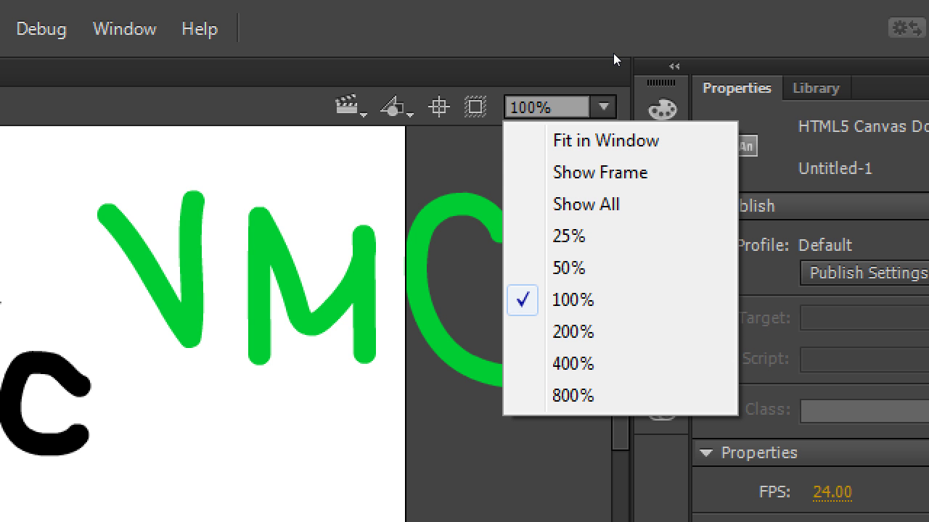
Choose Fit in Window from the zoom preset list to fit the stage.
key(Down)
key(Down)
key(Up)
key(Down)
key(Return)
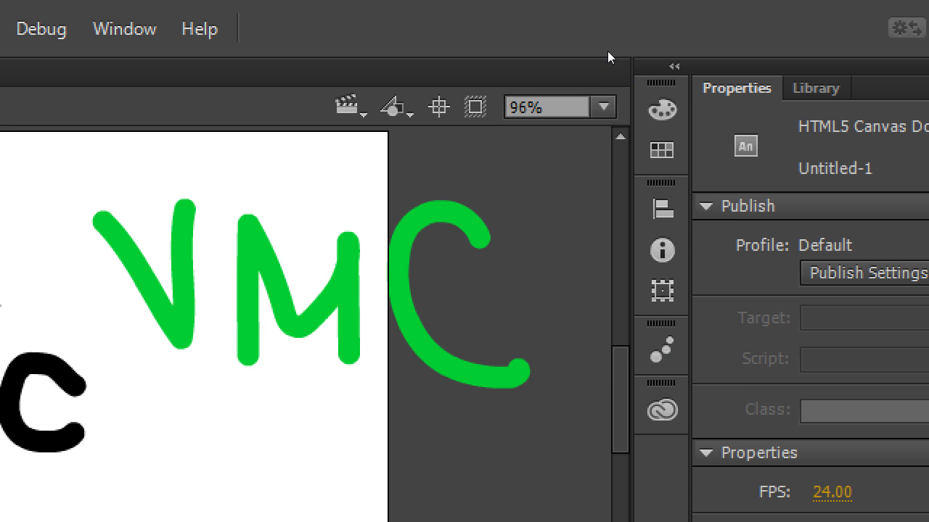
key(alt+Down)
key(Return)
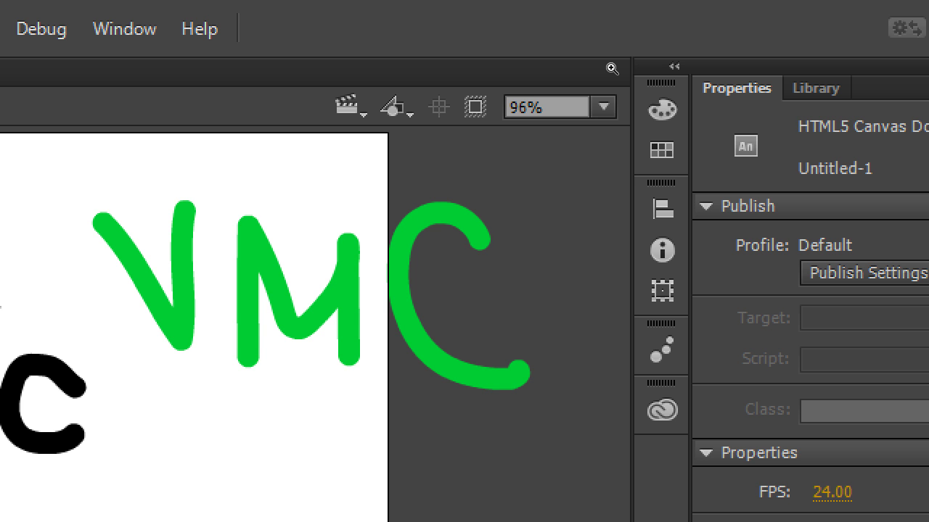
Zoom in and out with Ctrl+= and Ctrl+-, ending near 307% on the black lettering.
key(Down)
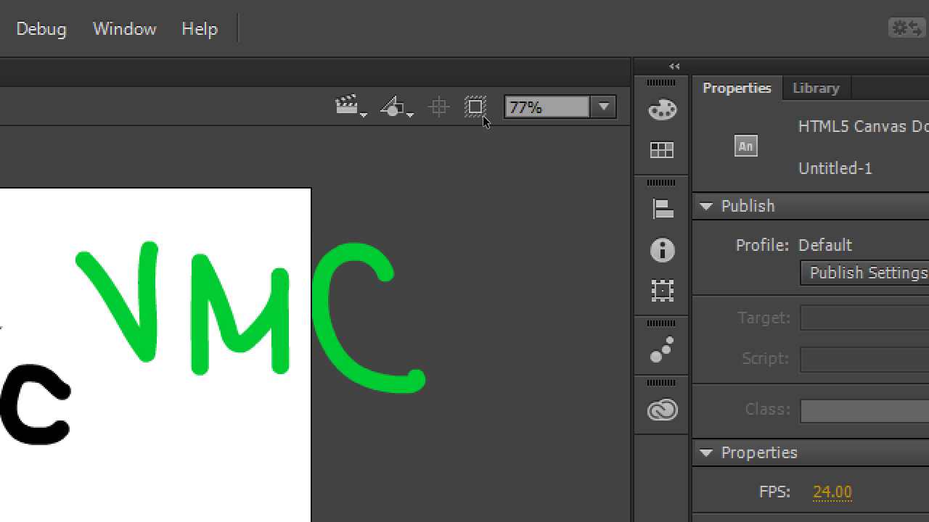
key(super+minus)
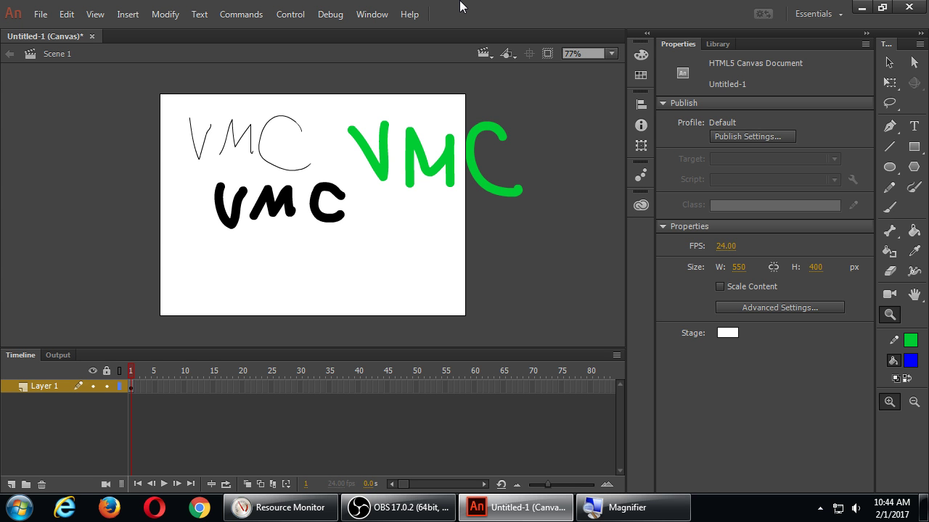
key(ctrl+equal)
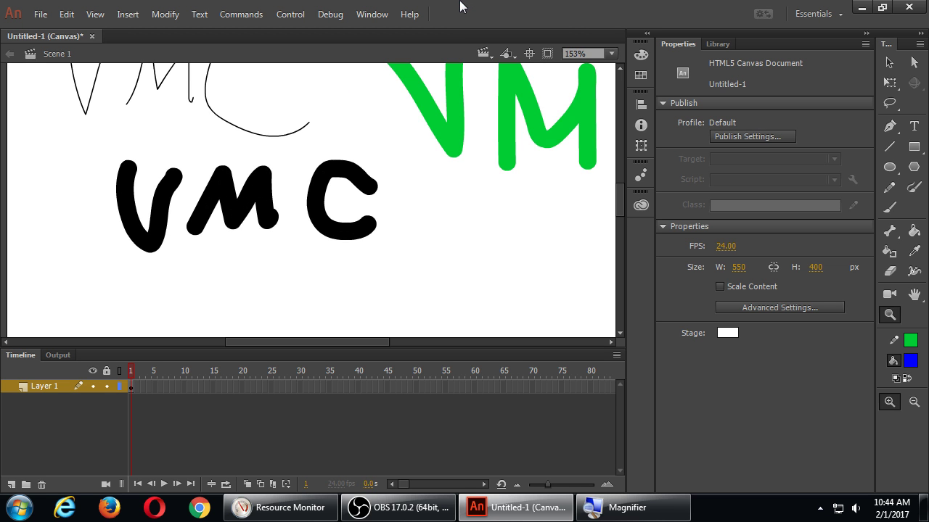
key(ctrl+minus)
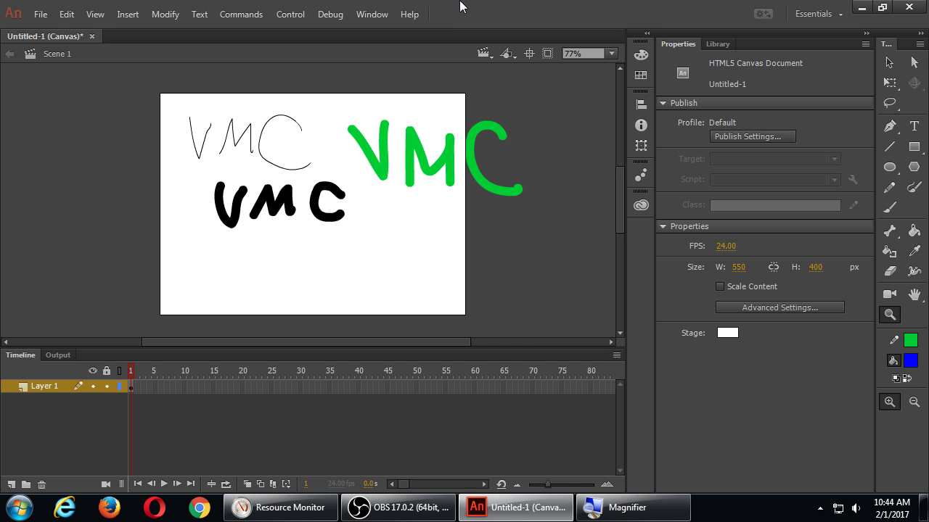
key(ctrl+minus)
key(ctrl+equal)
key(ctrl+equal)
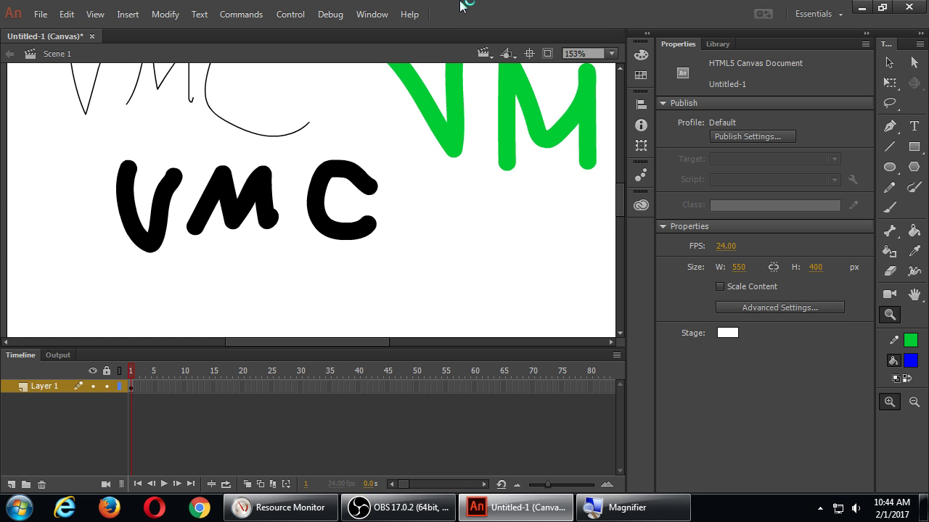
key(ctrl+minus)
key(ctrl+minus)
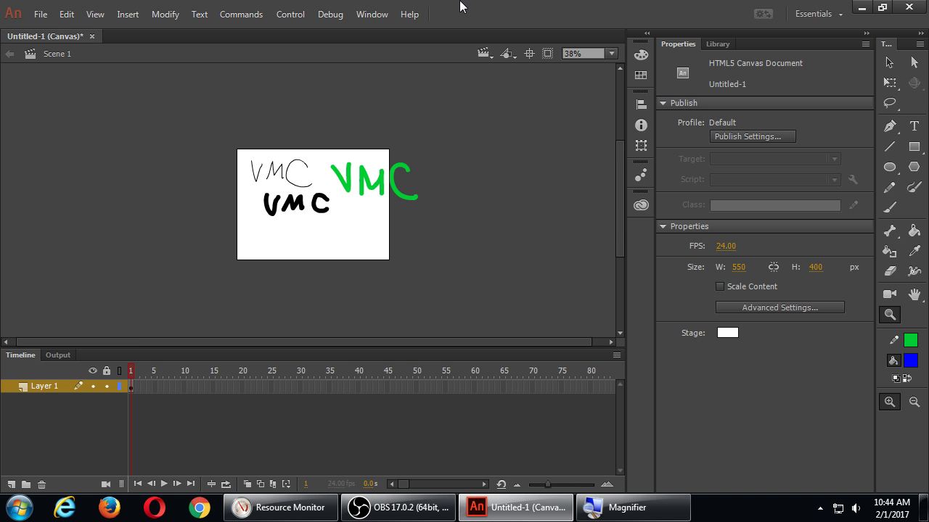
key(ctrl+equal)
key(ctrl+equal)
key(ctrl+equal)
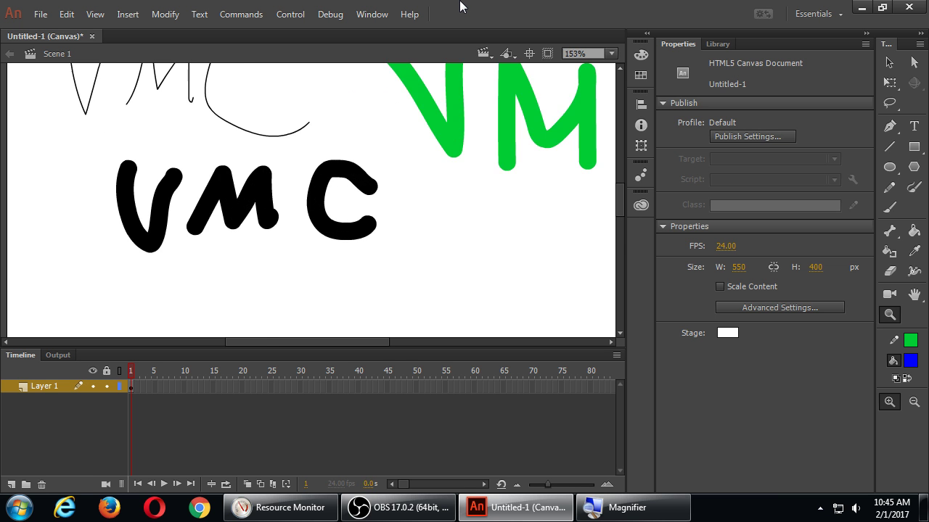
key(ctrl+minus)
key(ctrl+minus)
key(ctrl+minus)
key(ctrl+equal)
key(ctrl+equal)
key(ctrl+equal)
key(ctrl+minus)
key(ctrl+minus)
key(ctrl+equal)
key(ctrl+equal)
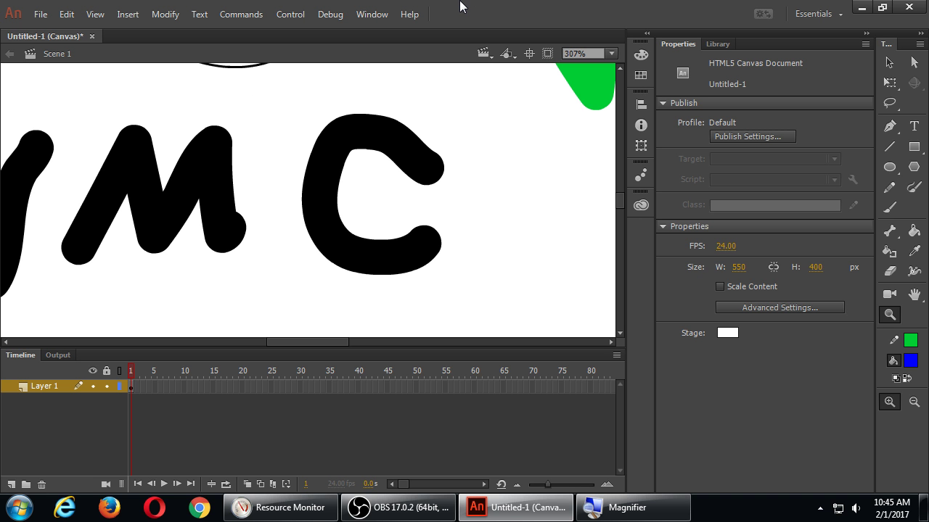
Zoom out and in on the black M and C, then reset the view to 100%.
key(ctrl+minus)
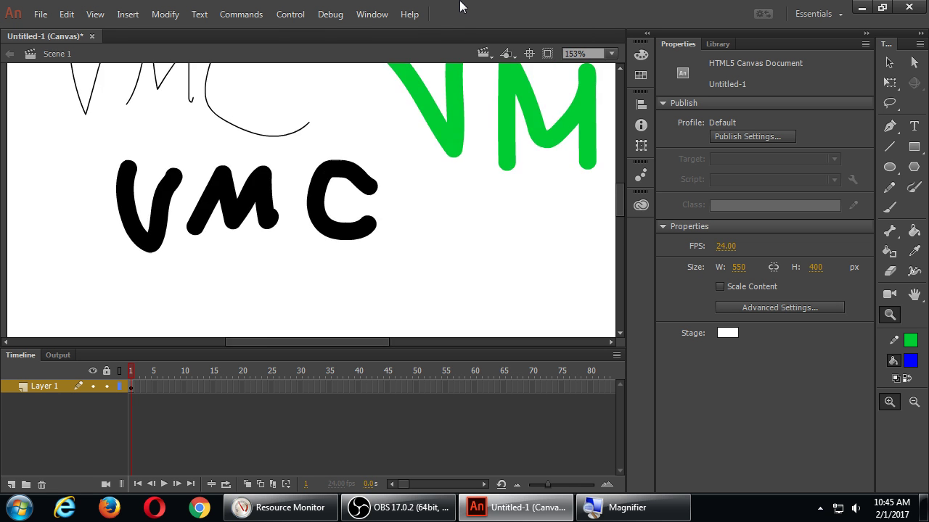
key(ctrl+equal)
key(ctrl+equal)
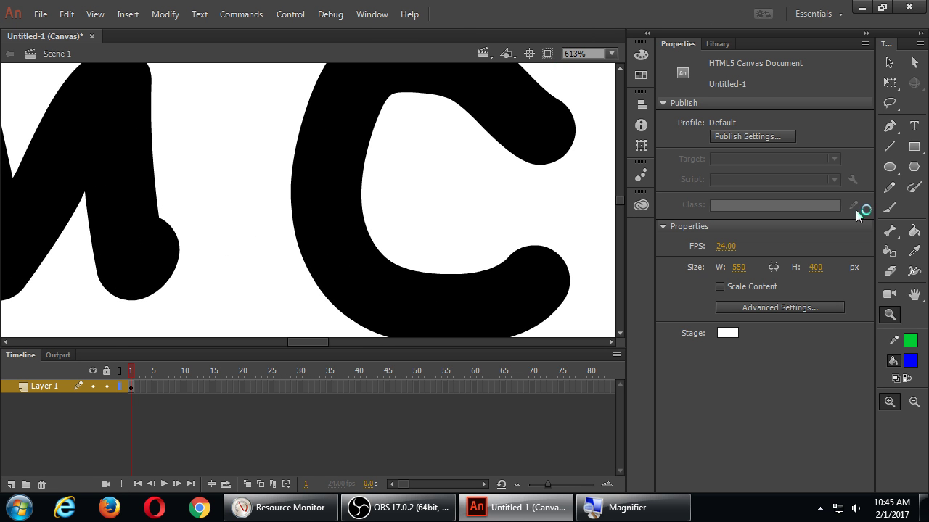
double_click(889, 315)
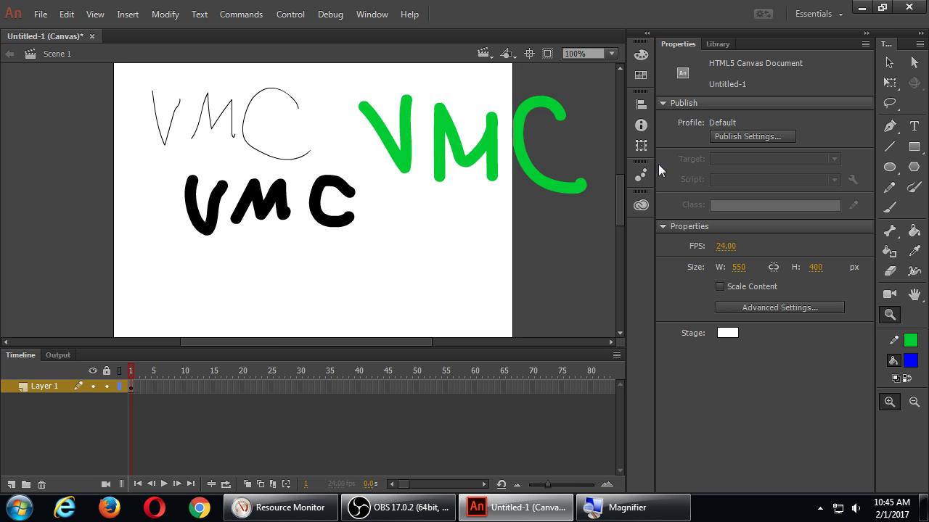
click(611, 53)
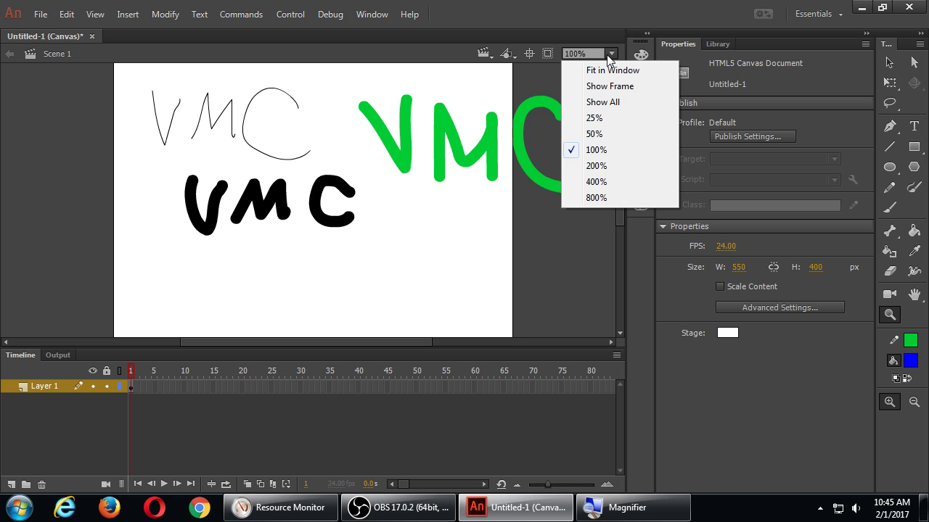
click(608, 55)
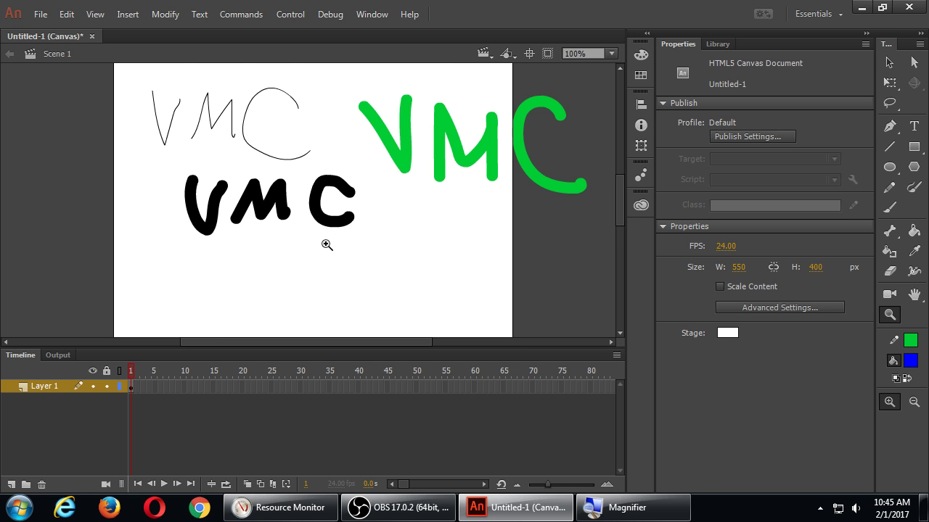
Scroll-zoom the view until the whole stage shows at 64%.
scroll(295, 221, up, 3)
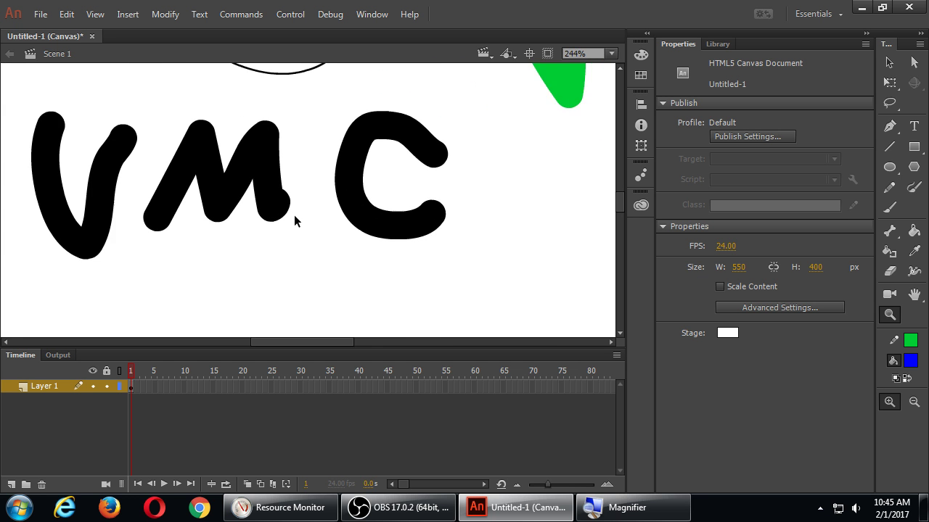
scroll(295, 222, down, 4)
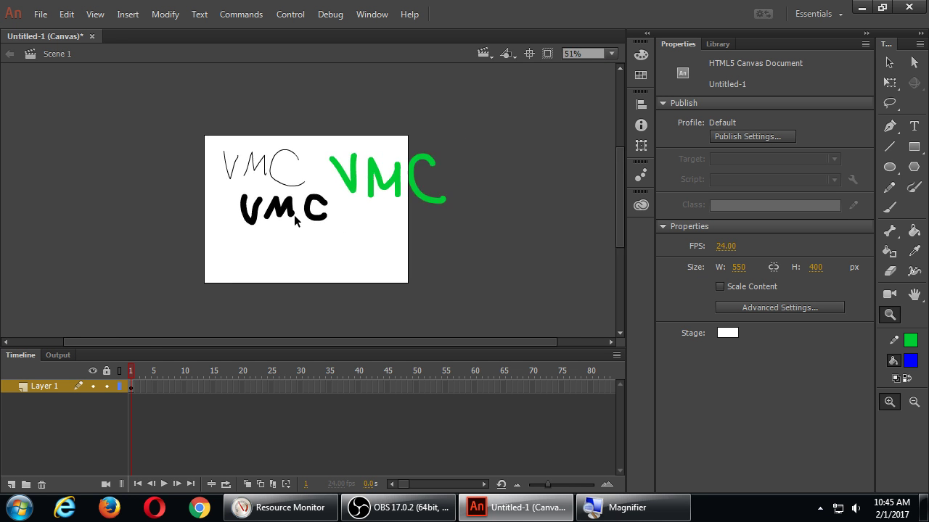
scroll(295, 222, up, 2)
scroll(294, 220, up, 3)
scroll(294, 220, down, 4)
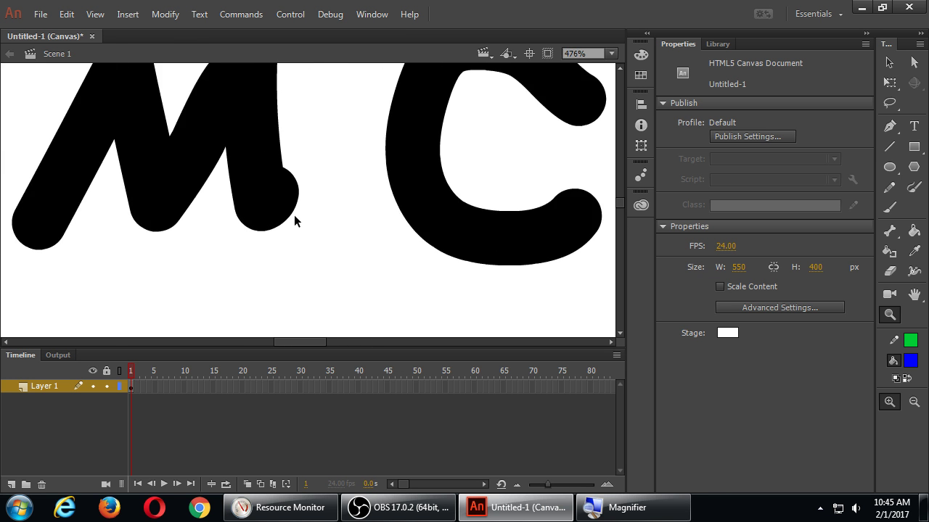
scroll(293, 216, up, 1)
scroll(294, 216, down, 4)
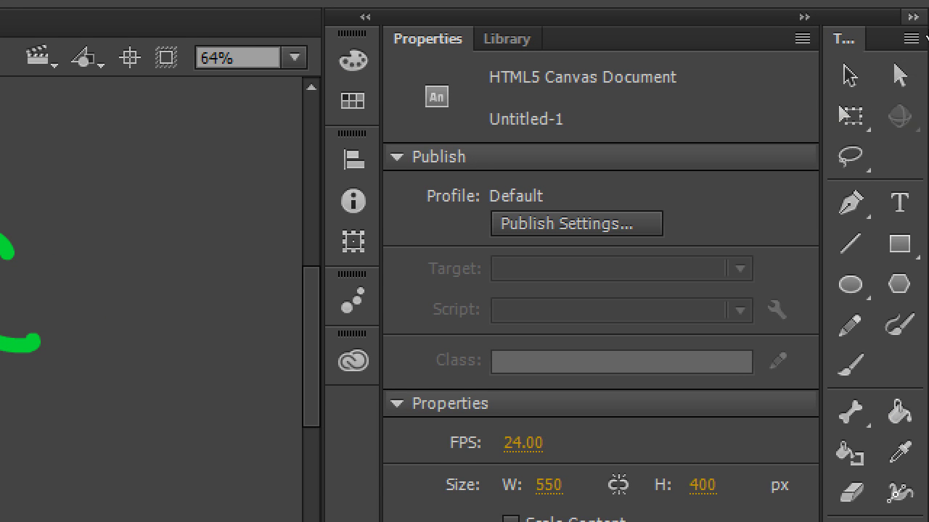
Activate the Selection Tool (V) in the Tools panel.
click(891, 63)
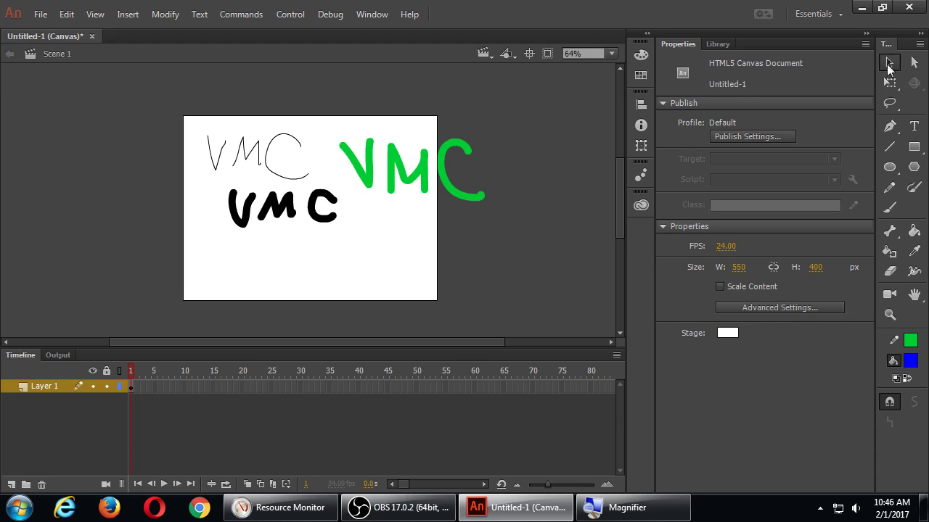
click(889, 65)
Zoom the stage to 128% and select the bold black V shape.
key(ctrl+equal)
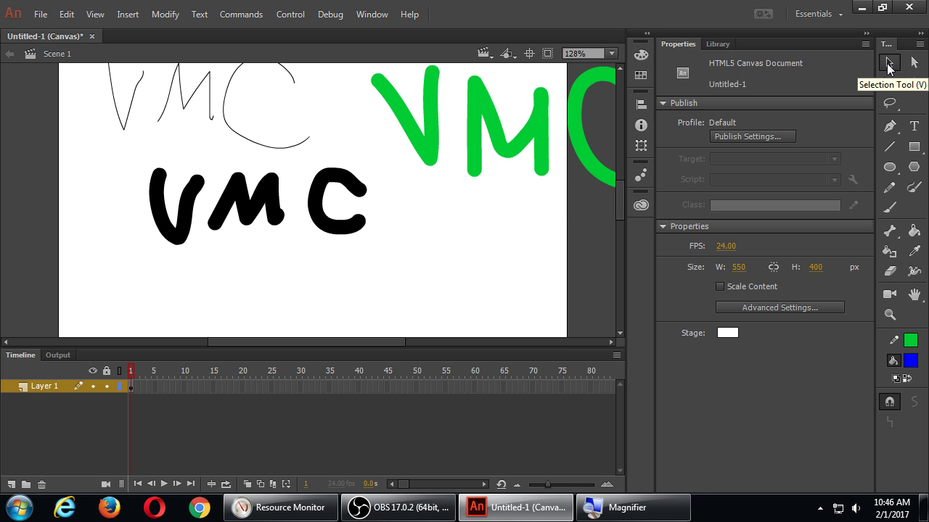
click(172, 243)
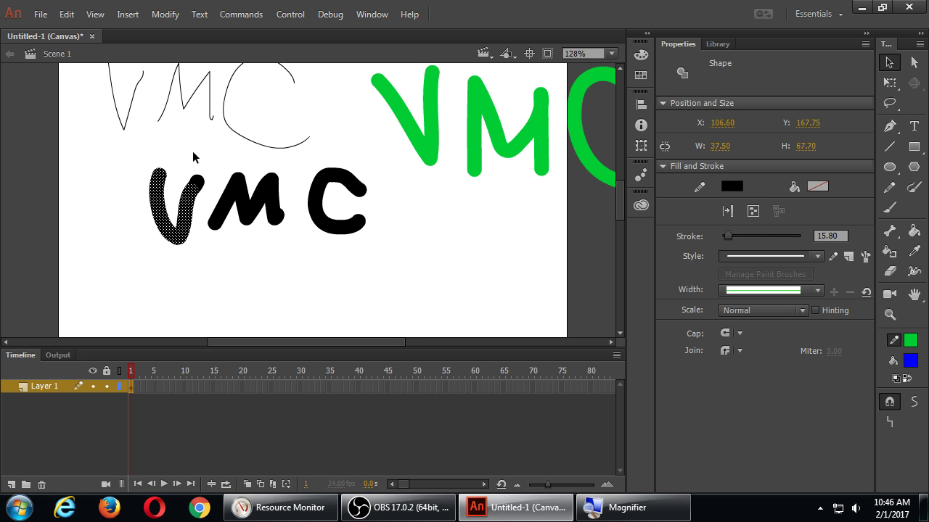
click(223, 206)
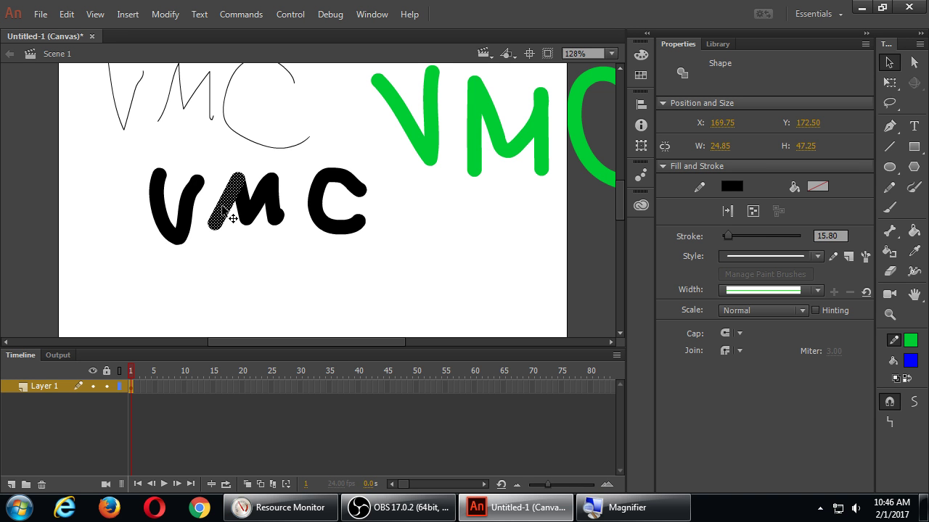
click(172, 236)
click(227, 251)
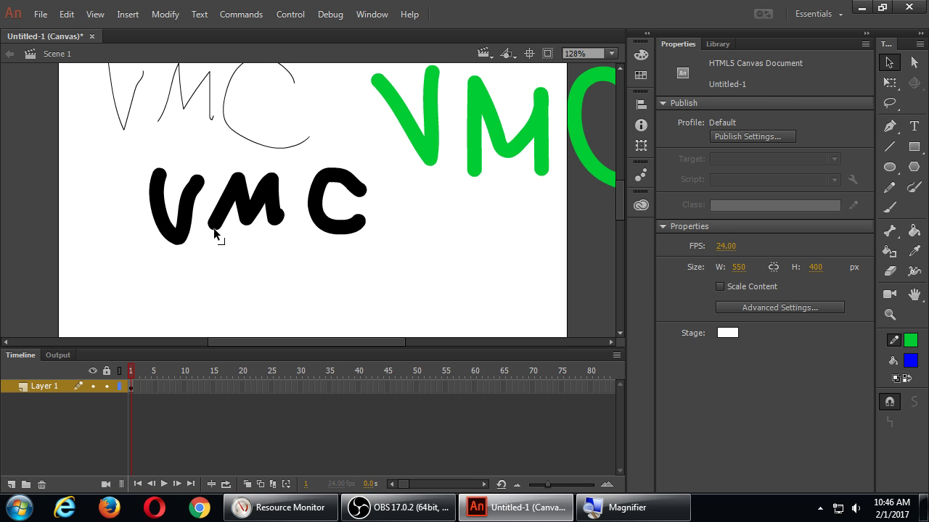
click(165, 226)
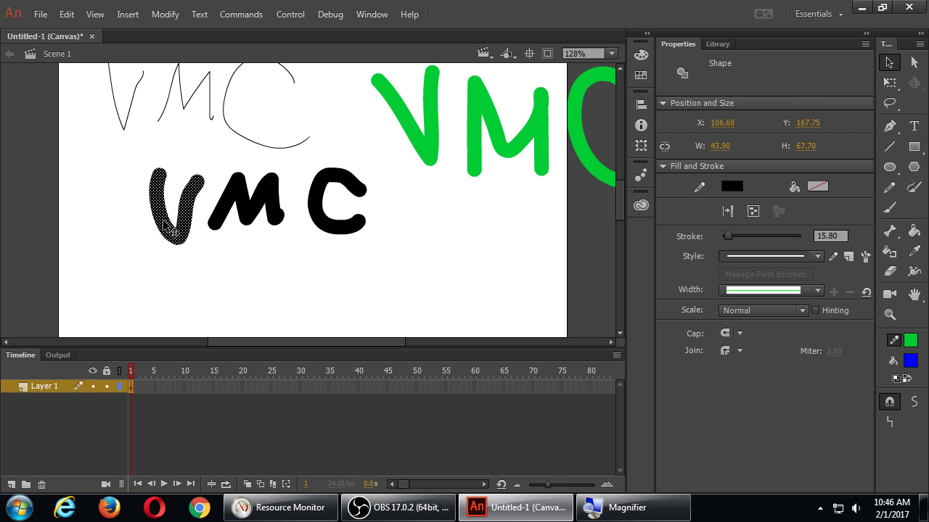
click(187, 240)
click(166, 229)
Select the bold black M (67.25 x 47.25 at X 169.75, Y 172.50).
click(205, 230)
click(240, 260)
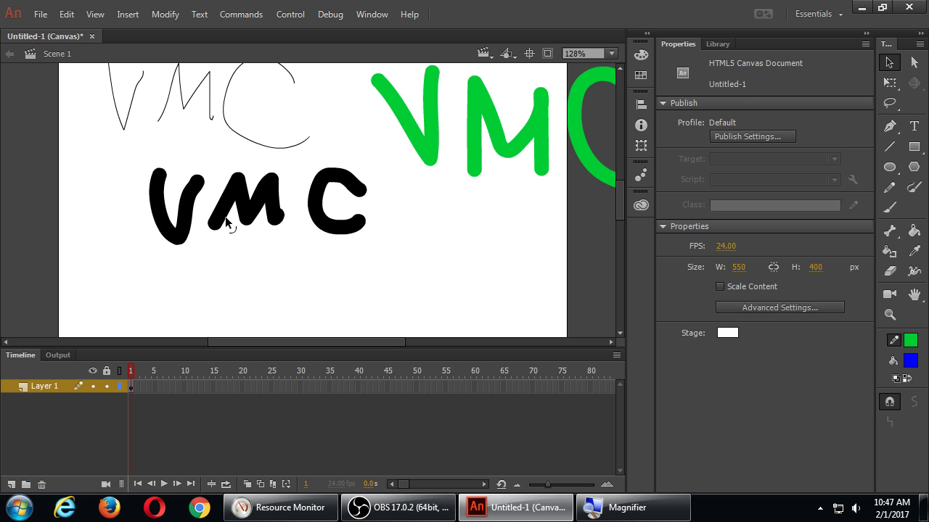
click(226, 219)
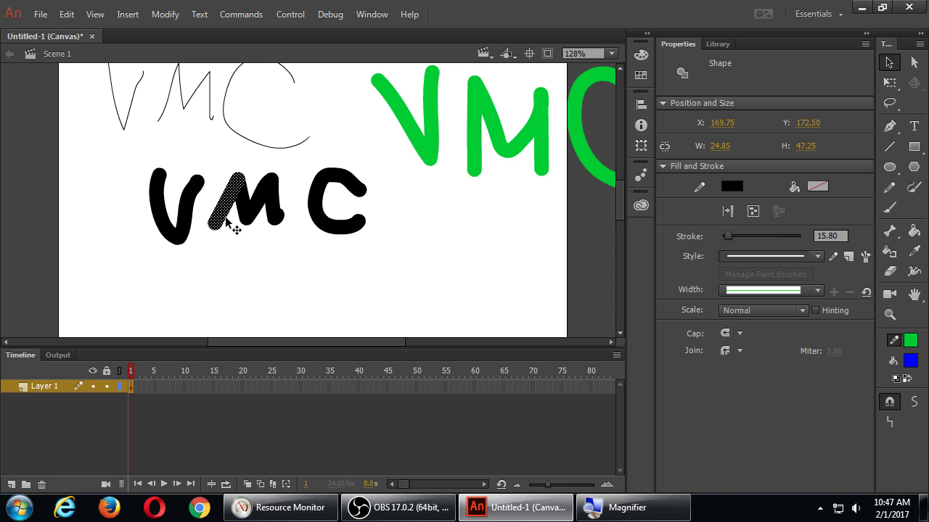
click(242, 269)
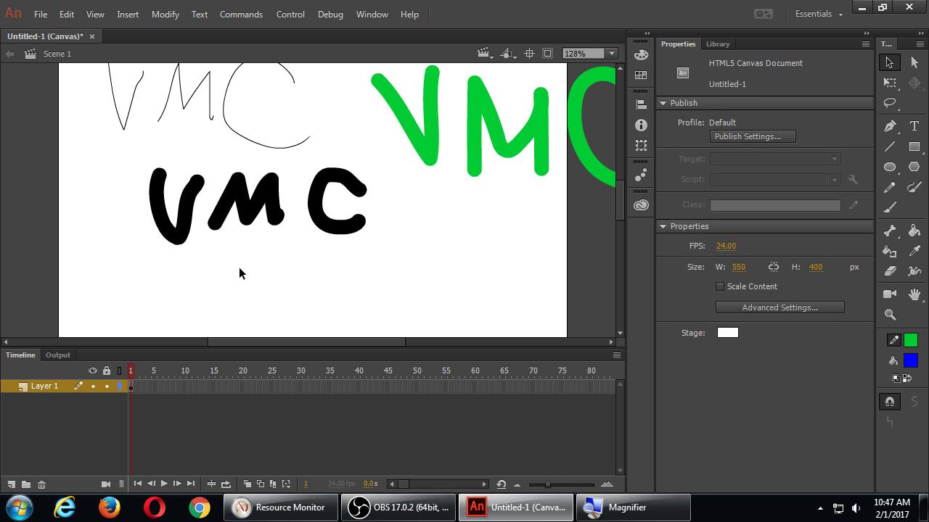
click(222, 213)
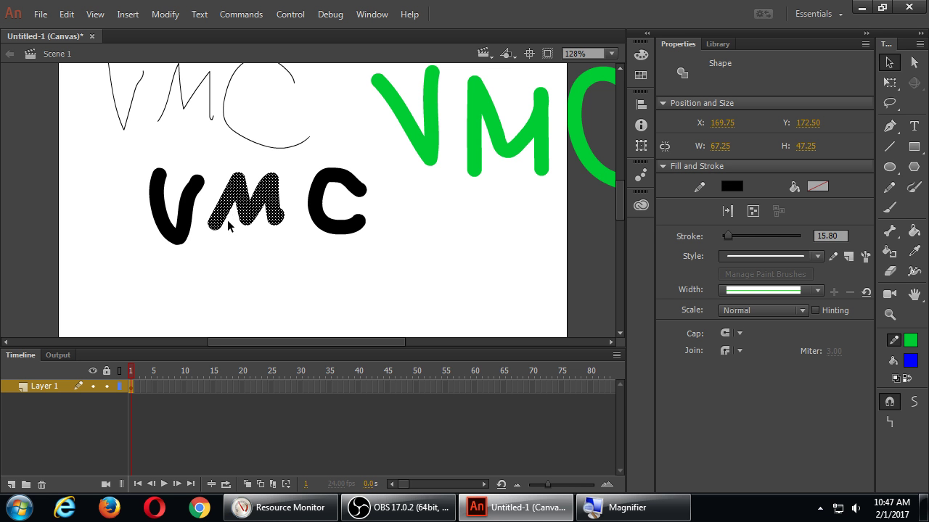
click(242, 250)
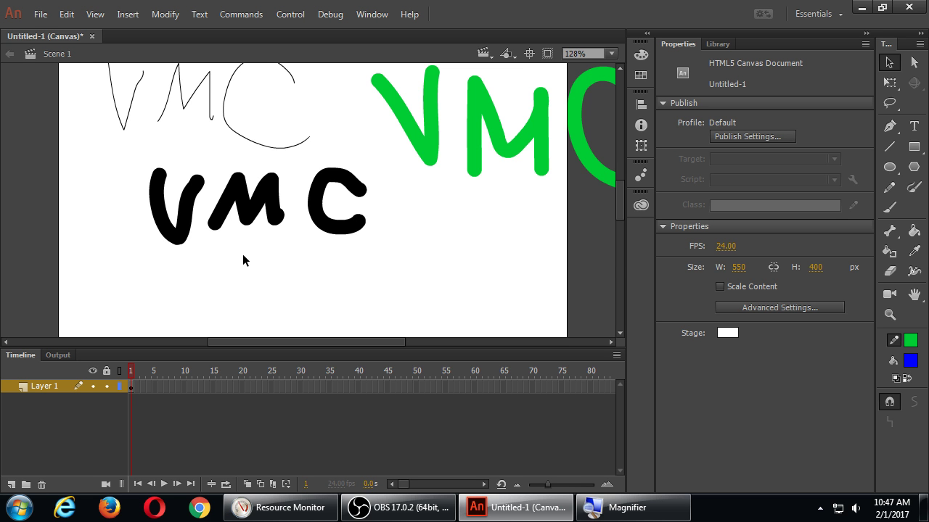
click(225, 212)
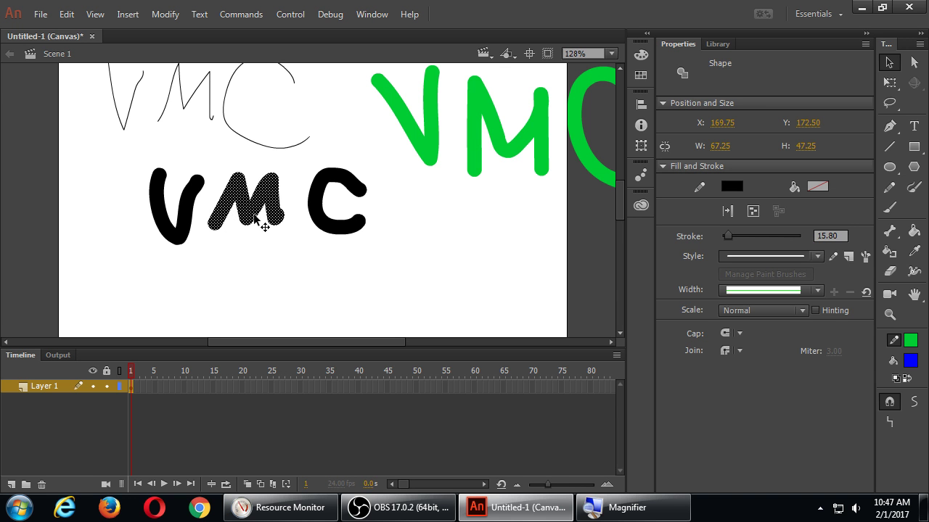
Swap the black C and M so the letters read VCM, with M at X 256.40, Y 188.10.
drag(259, 222, 472, 295)
click(319, 226)
drag(338, 238, 252, 246)
click(448, 290)
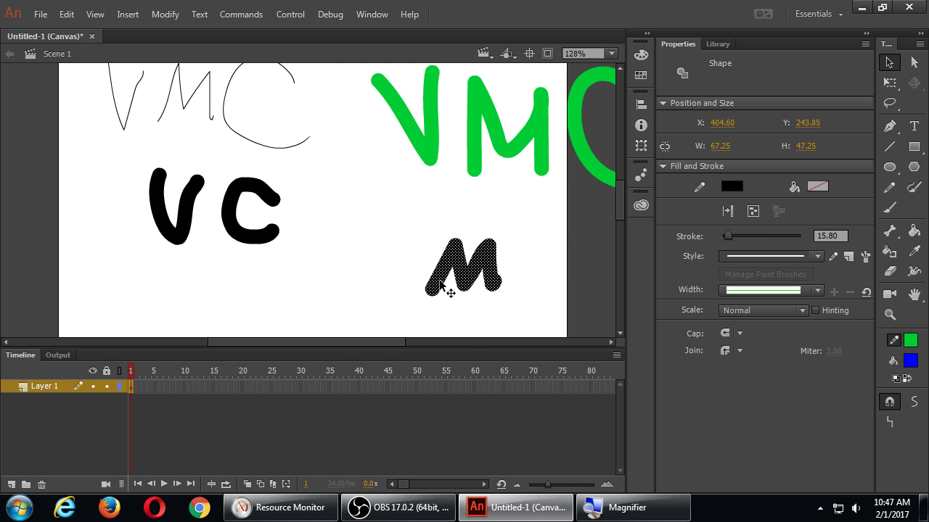
drag(464, 286, 335, 238)
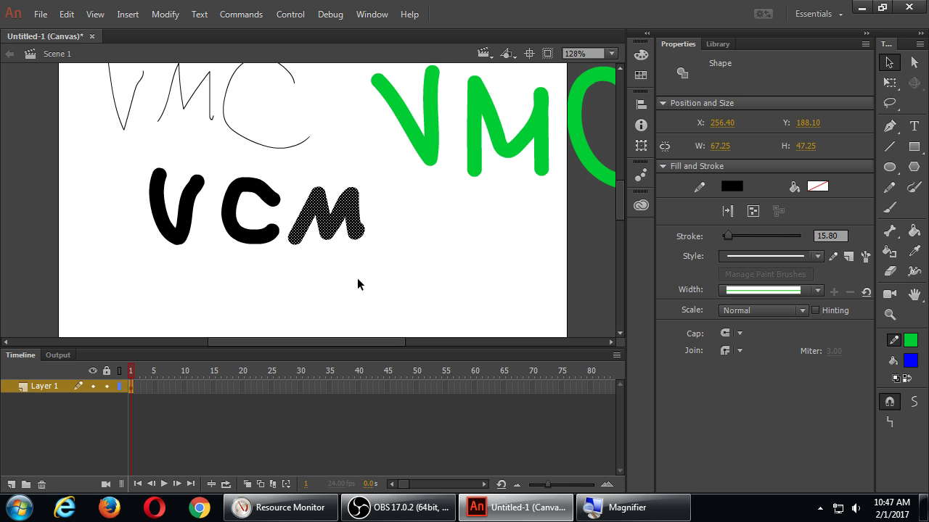
click(358, 279)
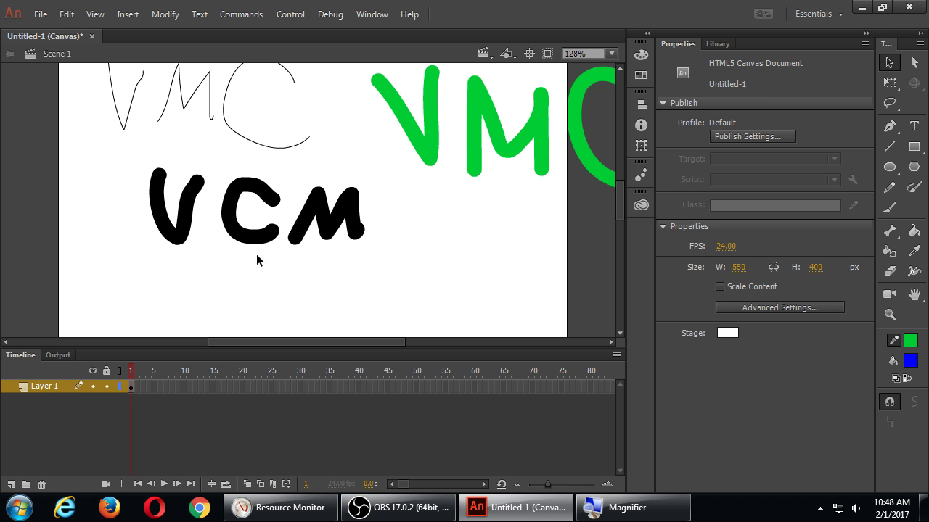
click(188, 223)
click(227, 254)
click(230, 222)
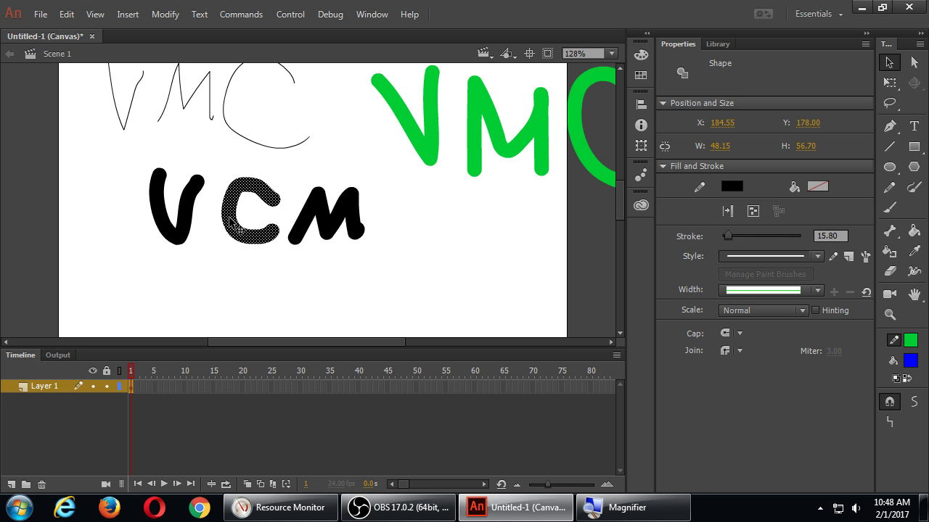
click(491, 283)
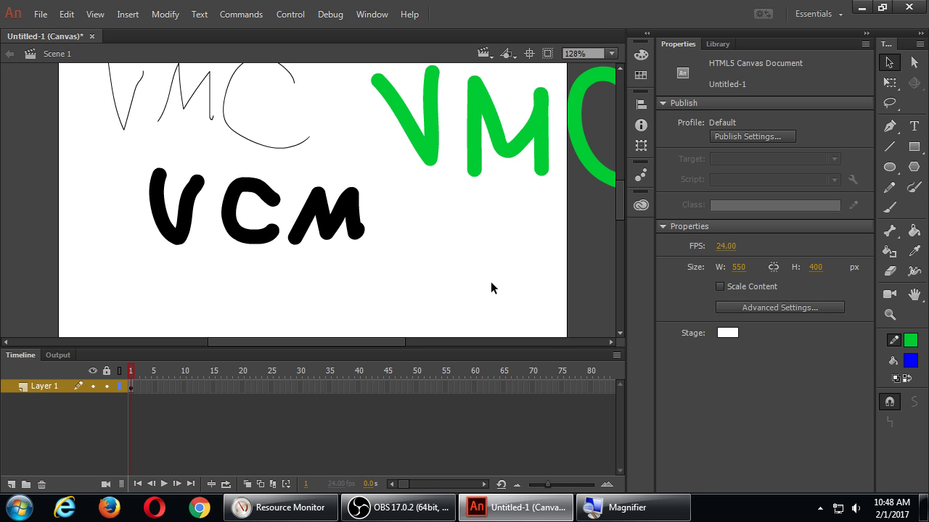
click(307, 225)
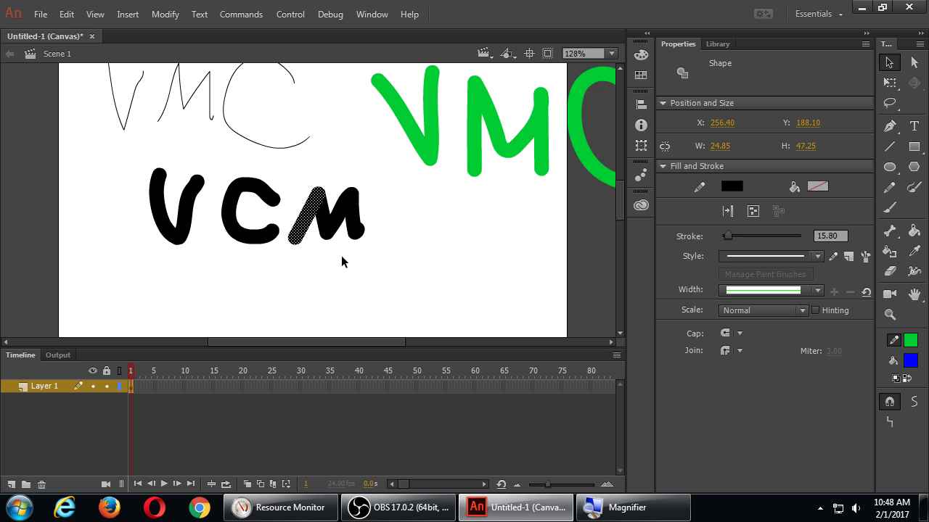
click(486, 272)
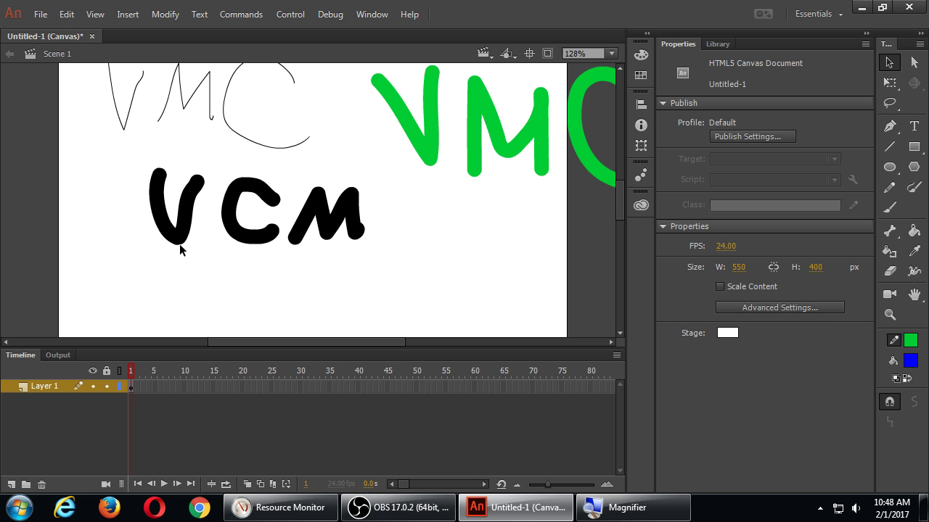
Drag stroke edges to reshape the black V, the C's bottom, the M's legs and the U.
drag(181, 244, 196, 305)
mouse_move(164, 242)
mouse_down()
mouse_move(158, 275)
mouse_move(178, 265)
mouse_move(157, 273)
mouse_move(172, 312)
mouse_move(194, 284)
mouse_move(231, 285)
mouse_up()
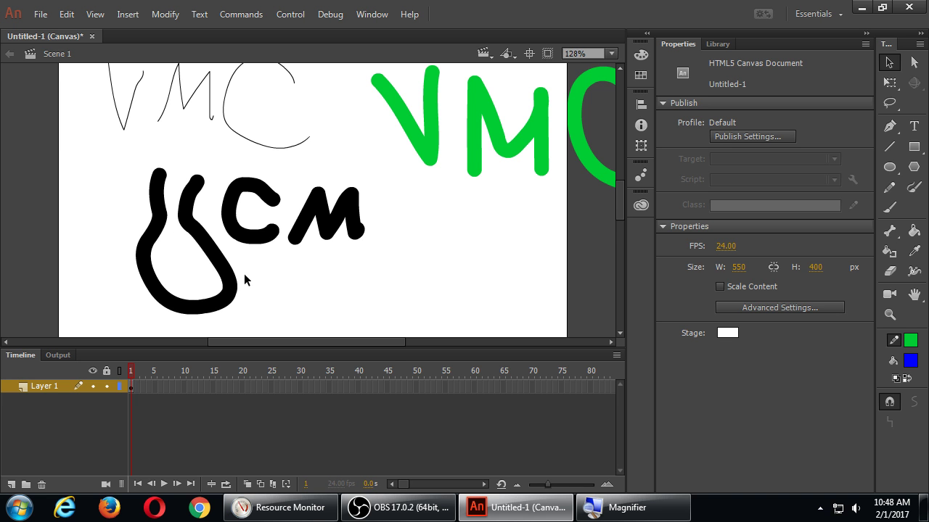
drag(258, 249, 265, 290)
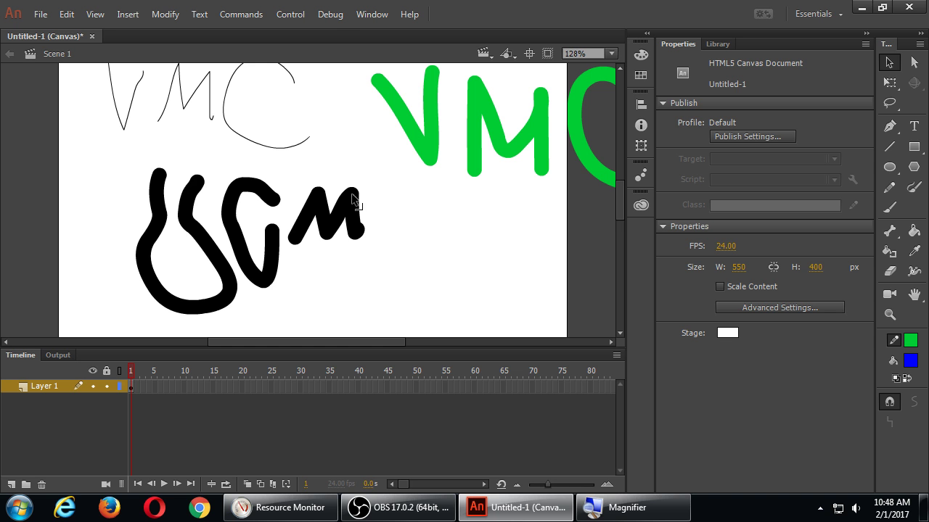
drag(360, 226, 370, 149)
drag(296, 233, 318, 146)
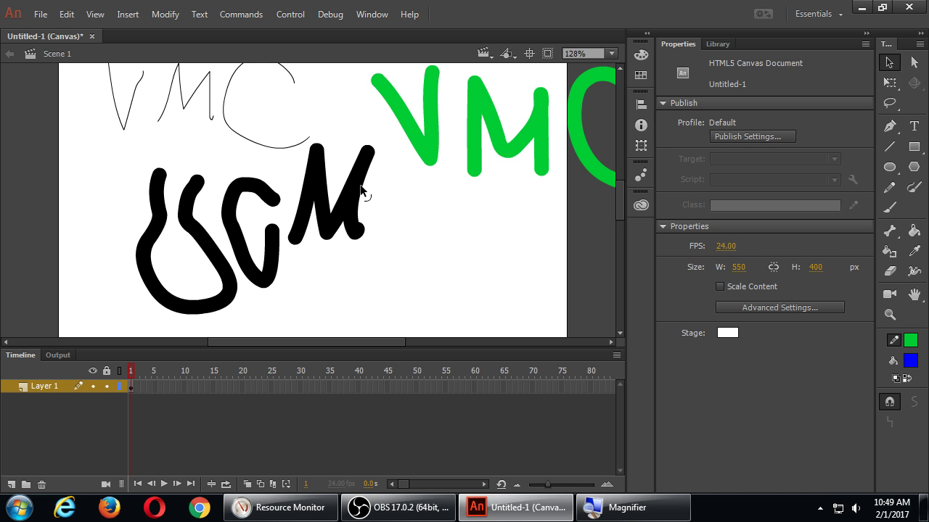
drag(306, 188, 310, 190)
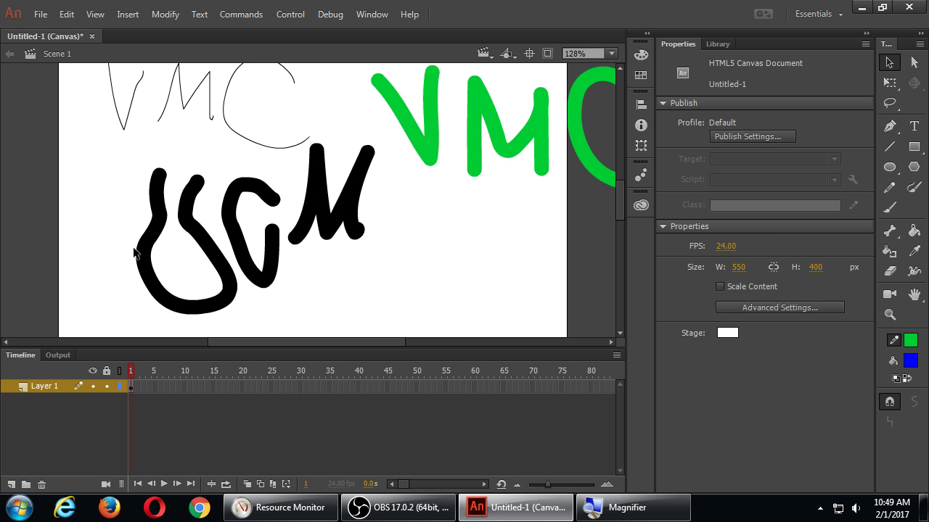
mouse_move(135, 253)
mouse_down()
mouse_move(158, 258)
mouse_move(155, 246)
mouse_move(174, 274)
mouse_move(183, 267)
mouse_move(198, 278)
mouse_up()
click(83, 257)
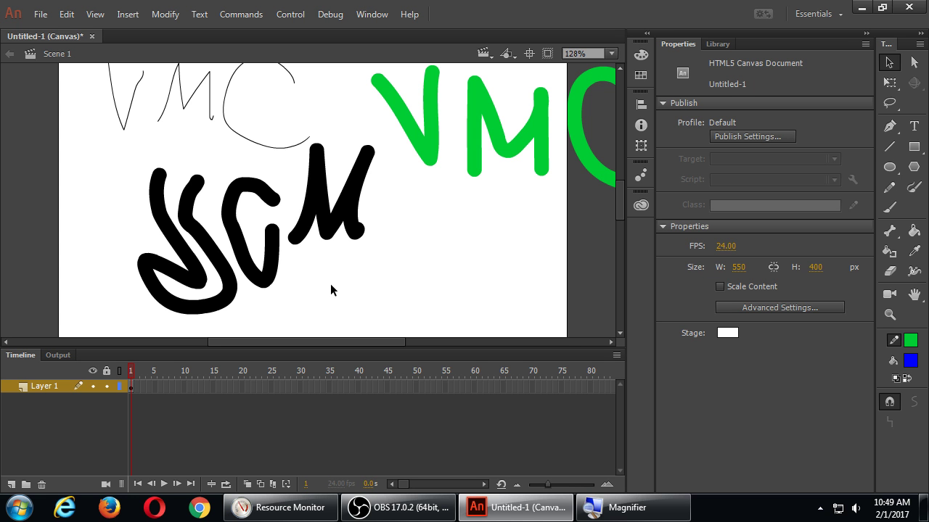
Move the black M lower and right, and pull the middle C's top end upward.
click(356, 220)
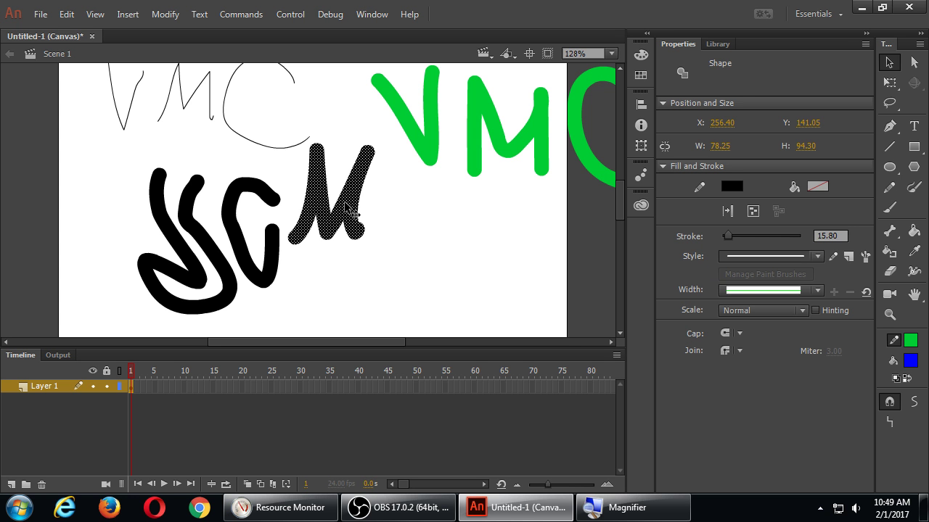
drag(353, 213, 368, 254)
click(285, 181)
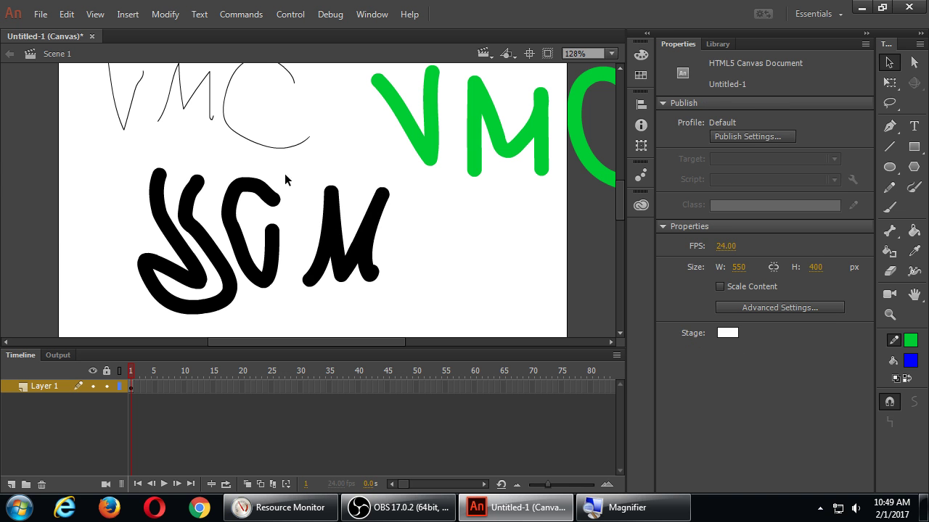
drag(274, 193, 291, 166)
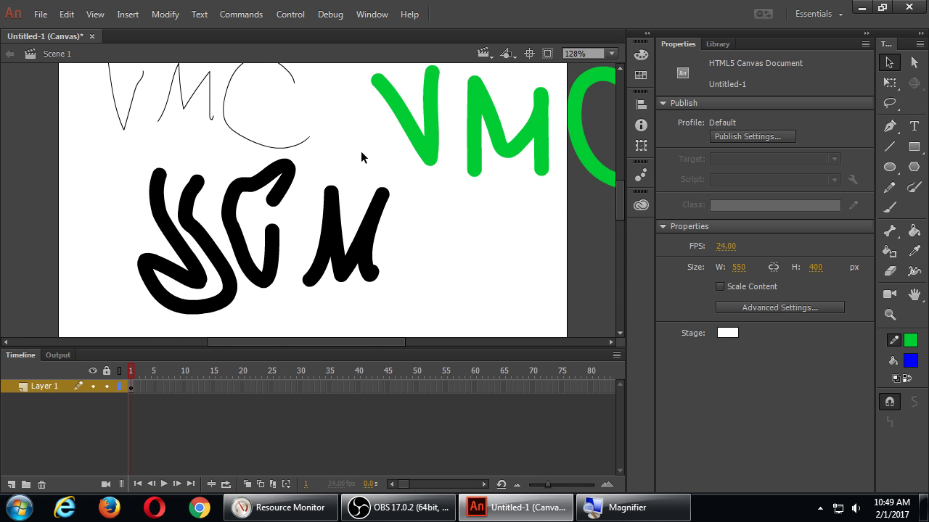
Recolour the green V stroke to brown #663300 from the stroke swatches.
scroll(429, 190, up, 3)
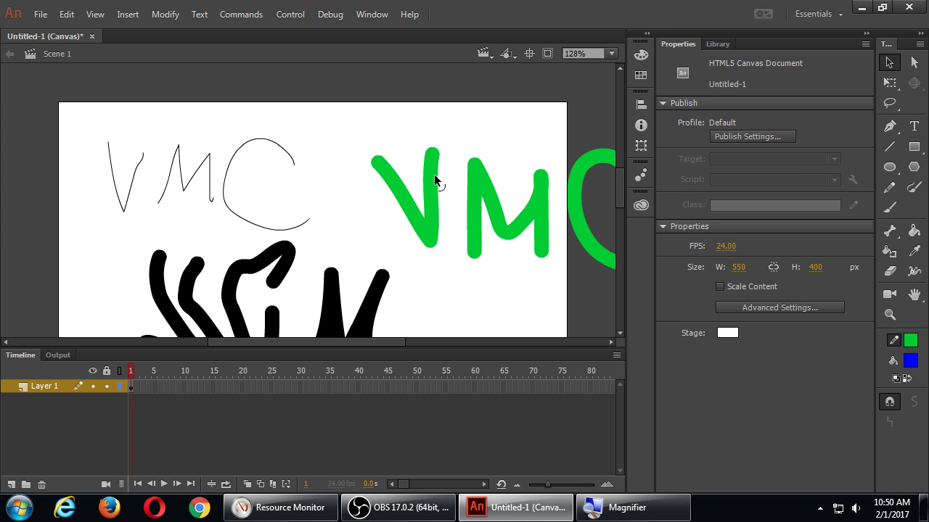
click(432, 176)
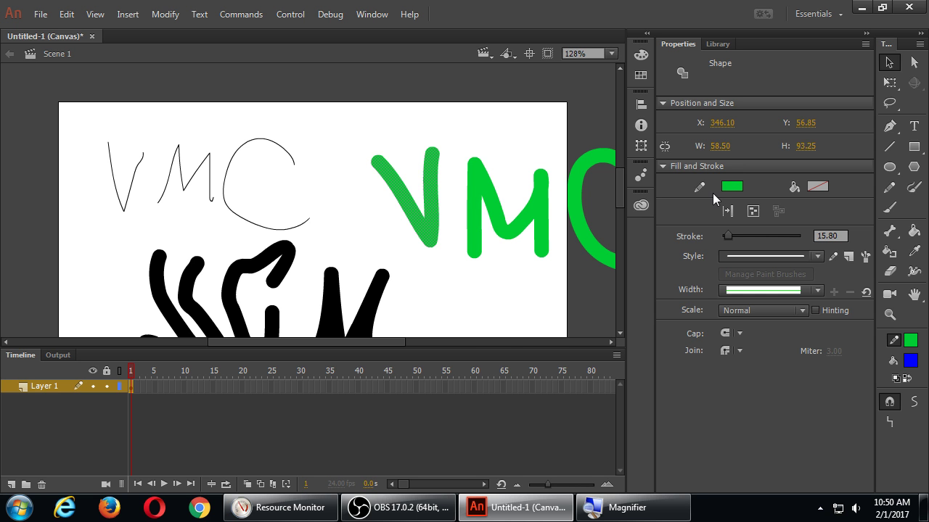
click(729, 186)
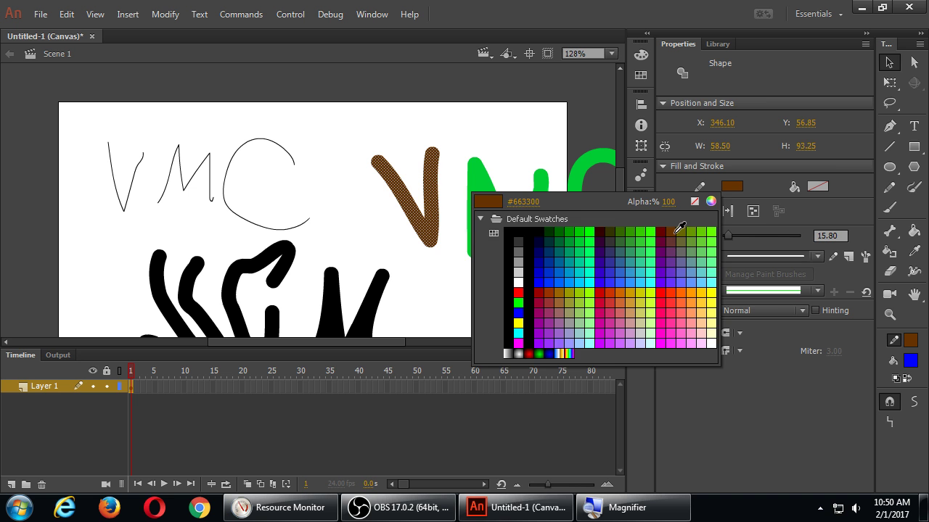
click(675, 232)
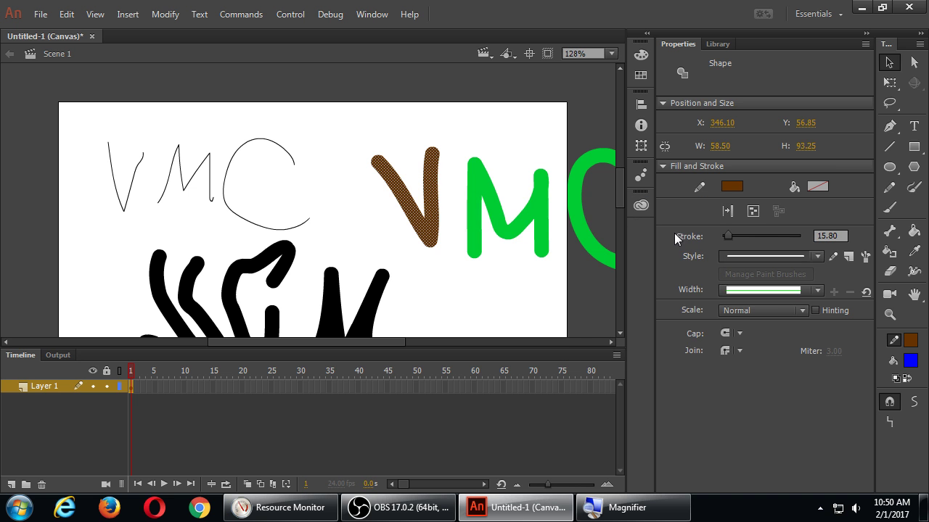
click(523, 289)
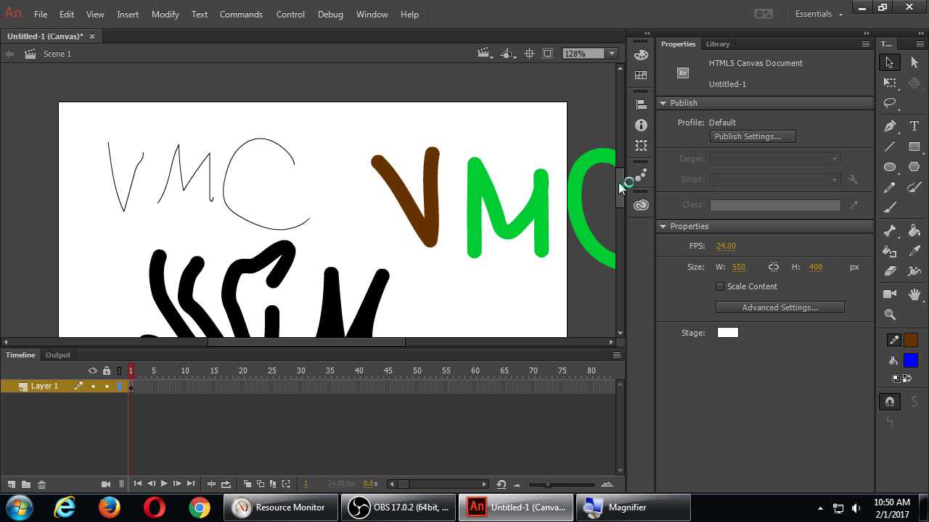
drag(621, 180, 618, 187)
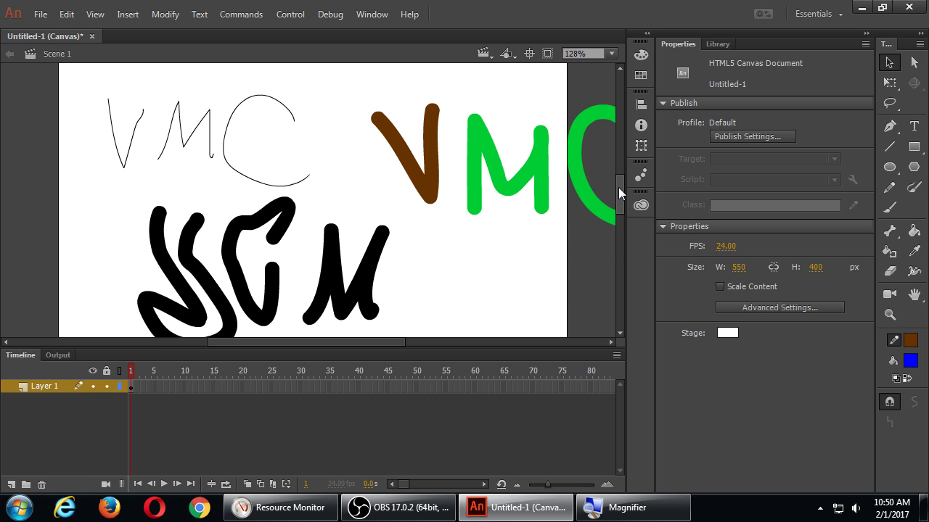
click(369, 288)
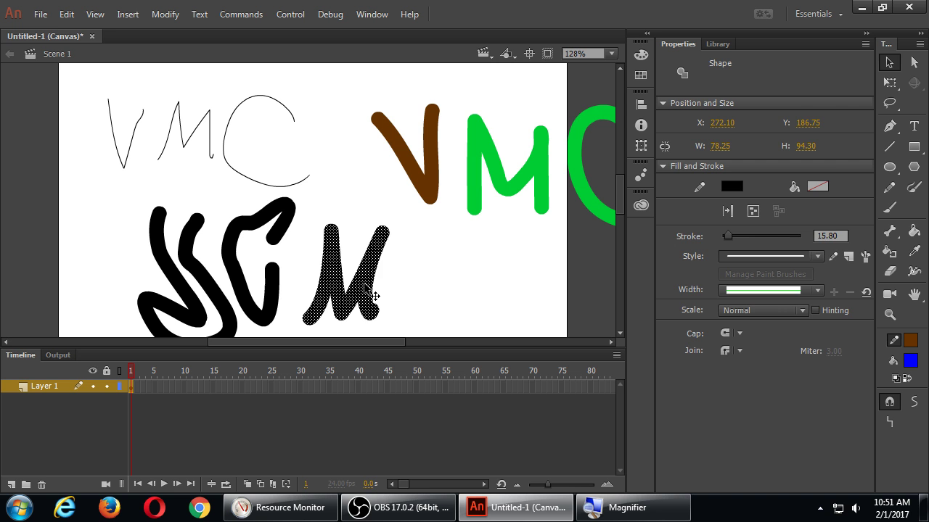
Drag the thin C's bottom up into an S-like curve, then reset colours to black and white.
click(484, 266)
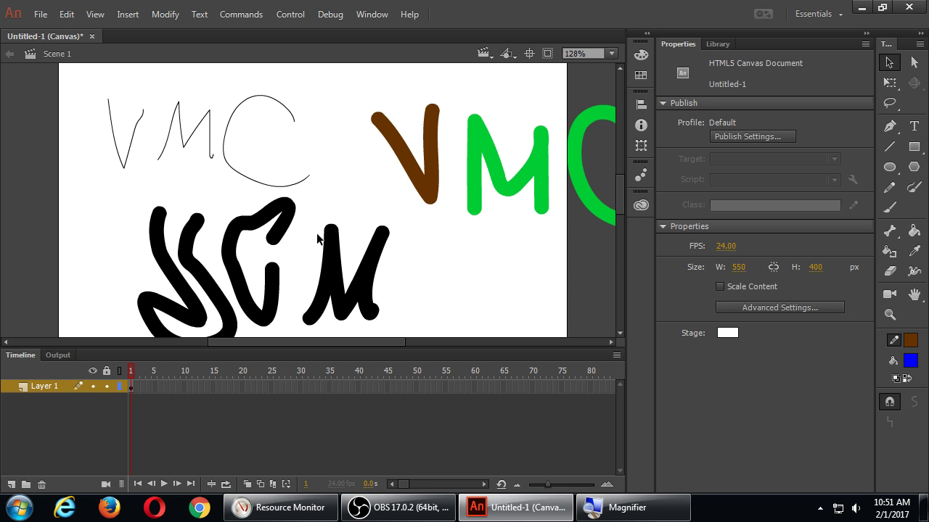
drag(246, 182, 269, 151)
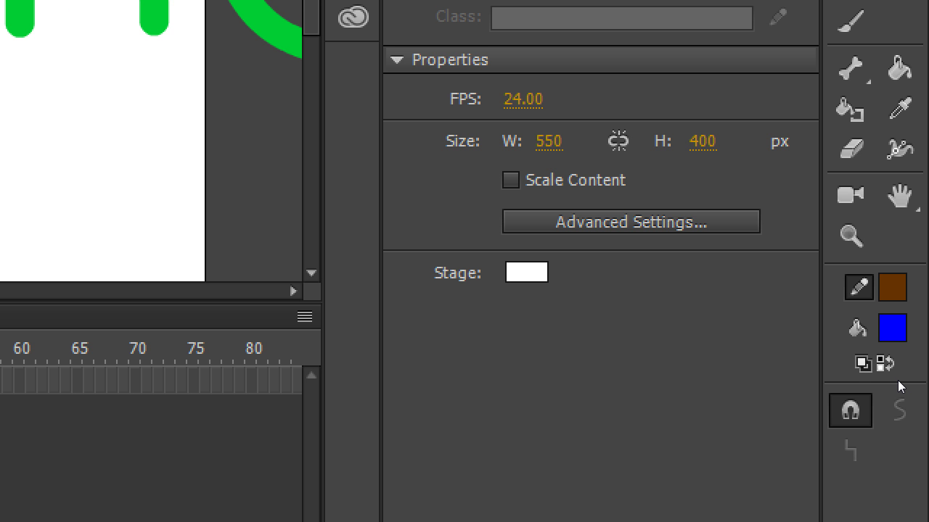
click(862, 363)
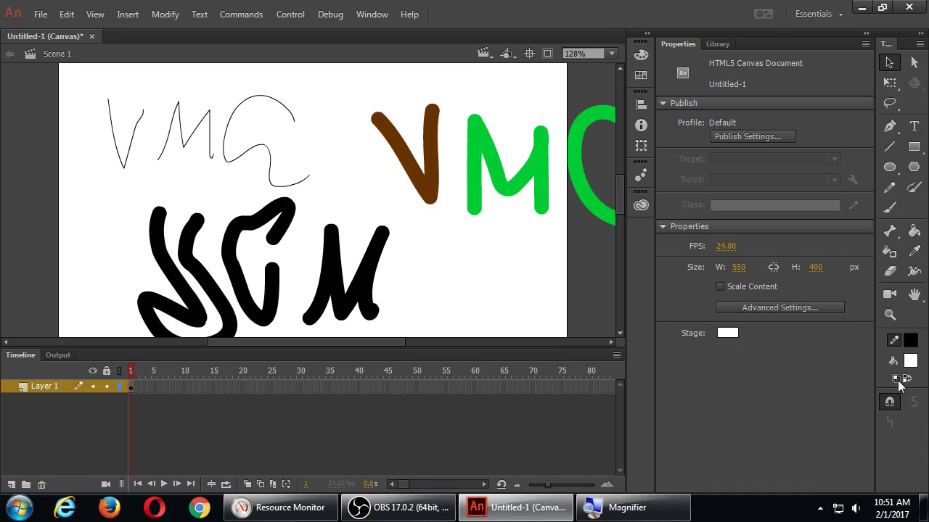
Switch from the Brush Tool to the Paint Brush, zooming the screen in and back out.
key(b)
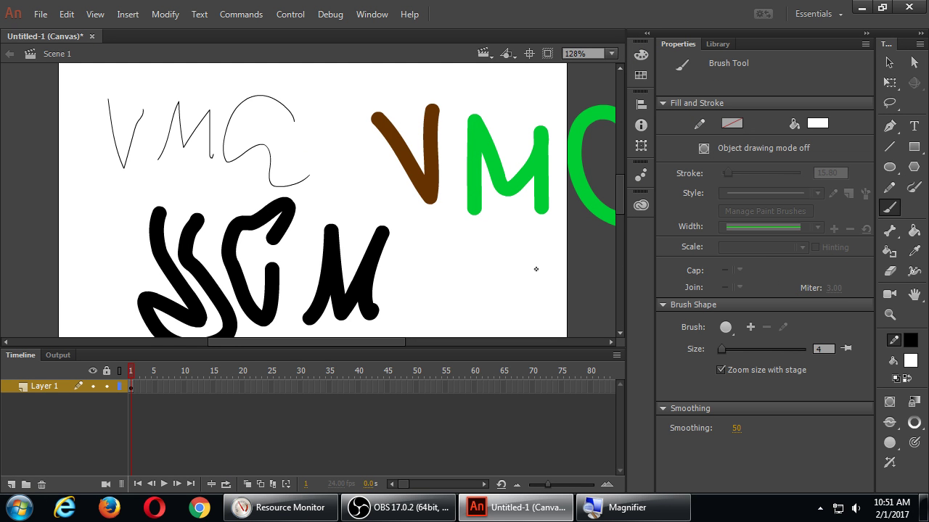
click(912, 188)
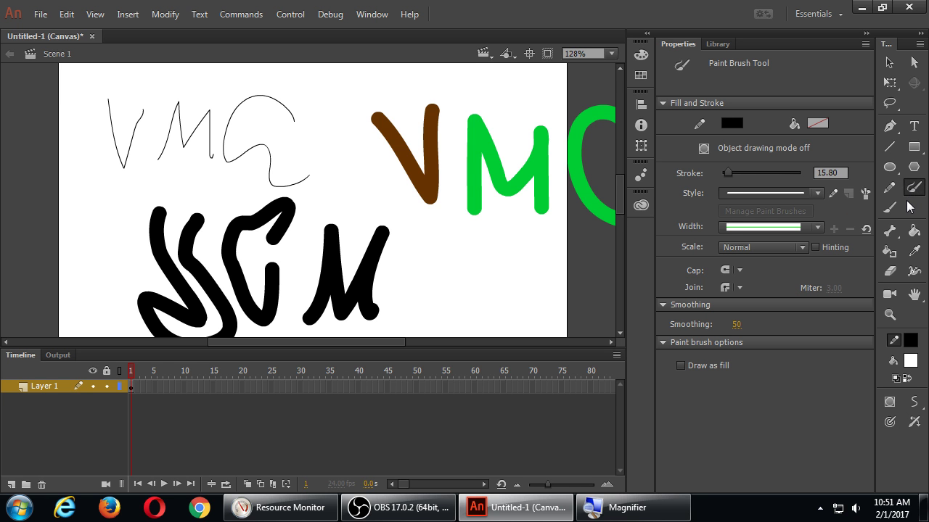
key(super+plus)
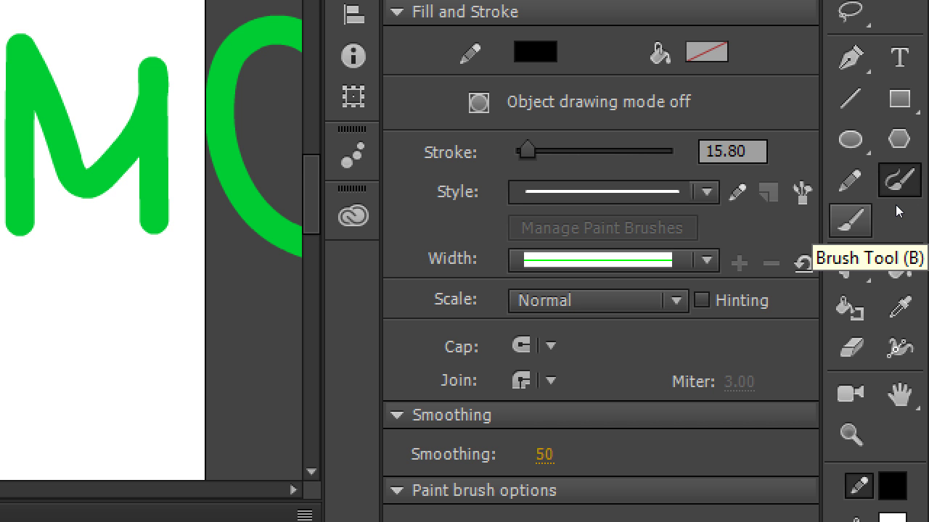
key(b)
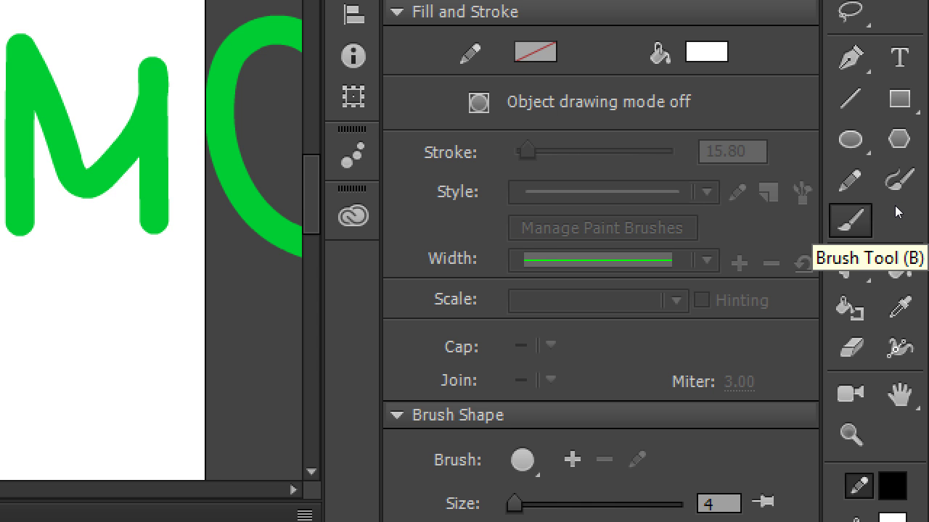
key(super+minus)
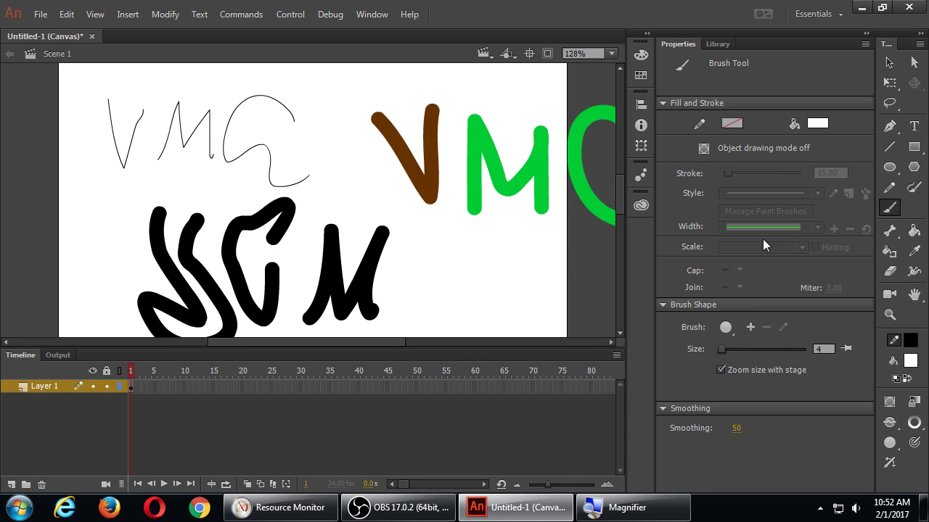
click(914, 188)
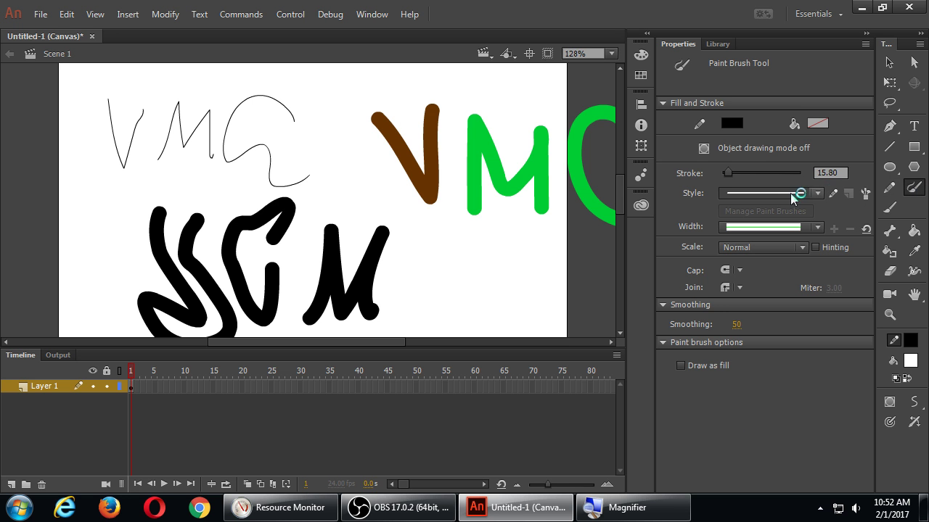
Set the stroke style to Stippled and draw a dotted black stroke across the lower right.
click(817, 194)
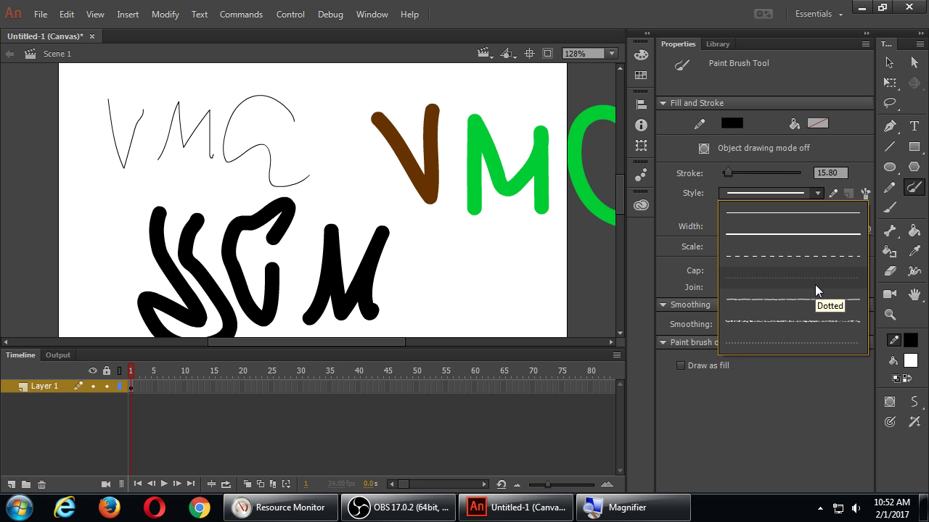
click(795, 319)
drag(439, 267, 605, 319)
click(890, 208)
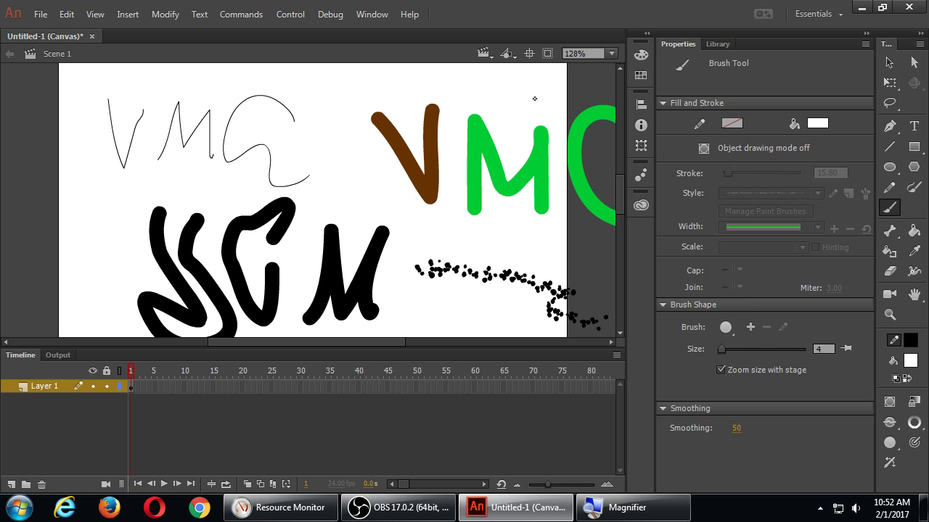
Set the fill to dark blue and paint a stroke across the top and a loop left of the S.
click(816, 124)
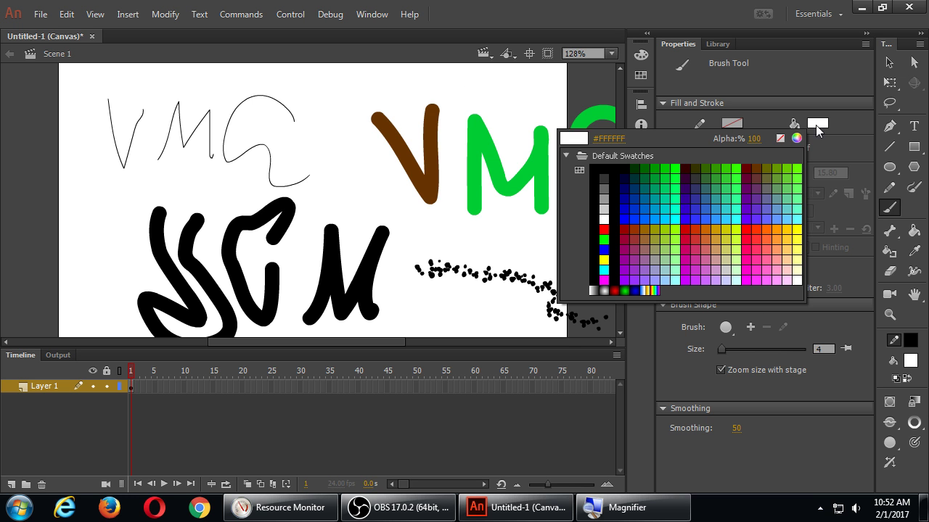
click(698, 182)
mouse_move(311, 92)
mouse_down()
mouse_move(395, 84)
mouse_move(541, 93)
mouse_up()
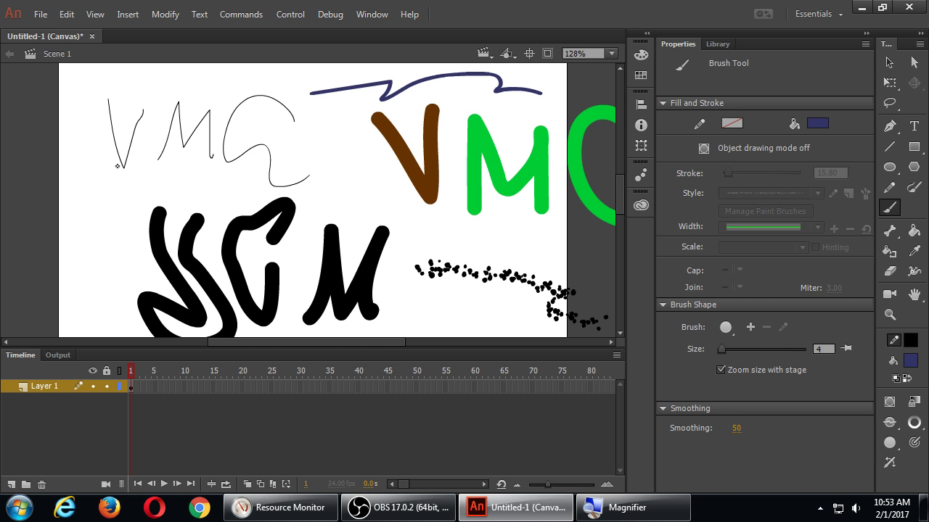
mouse_move(93, 185)
mouse_down()
mouse_move(131, 201)
mouse_move(114, 221)
mouse_up()
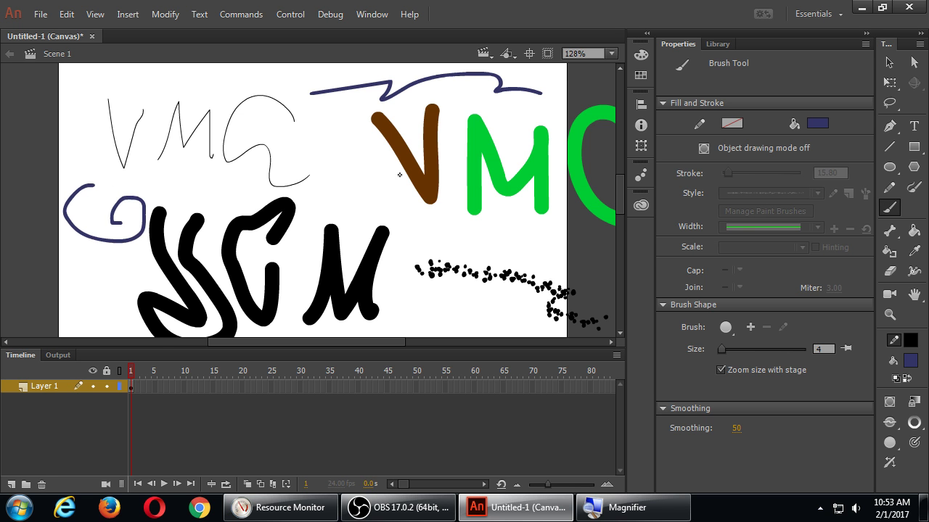
Switch the fill to green, paint a loop, then paint a thick zigzag over VMC at brush size 44.
click(822, 123)
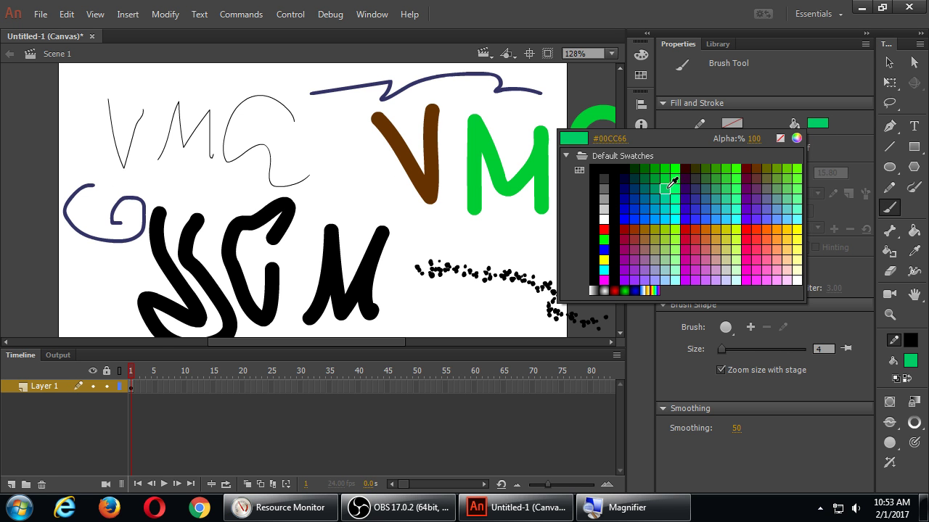
click(672, 185)
mouse_move(445, 234)
mouse_down()
mouse_move(504, 282)
mouse_move(518, 262)
mouse_up()
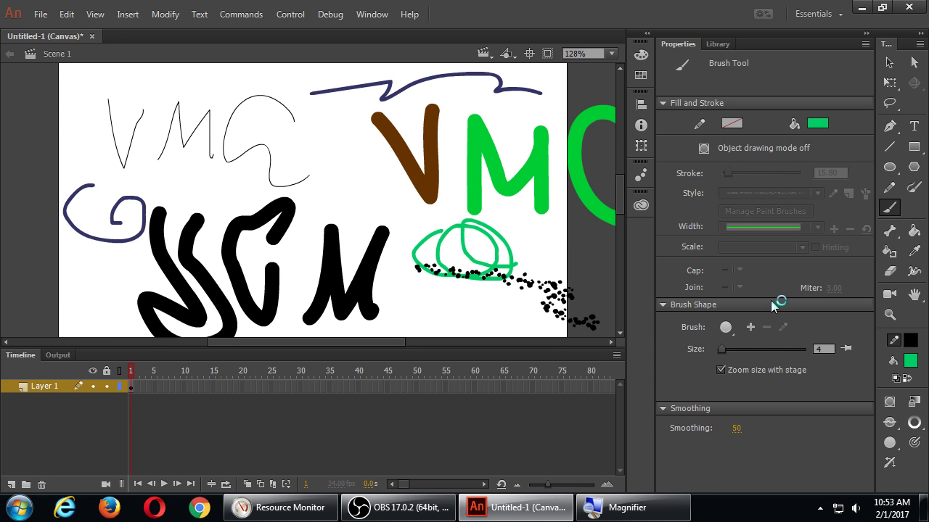
drag(727, 351, 742, 349)
mouse_move(338, 172)
mouse_down()
mouse_move(385, 190)
mouse_move(218, 118)
mouse_move(167, 174)
mouse_up()
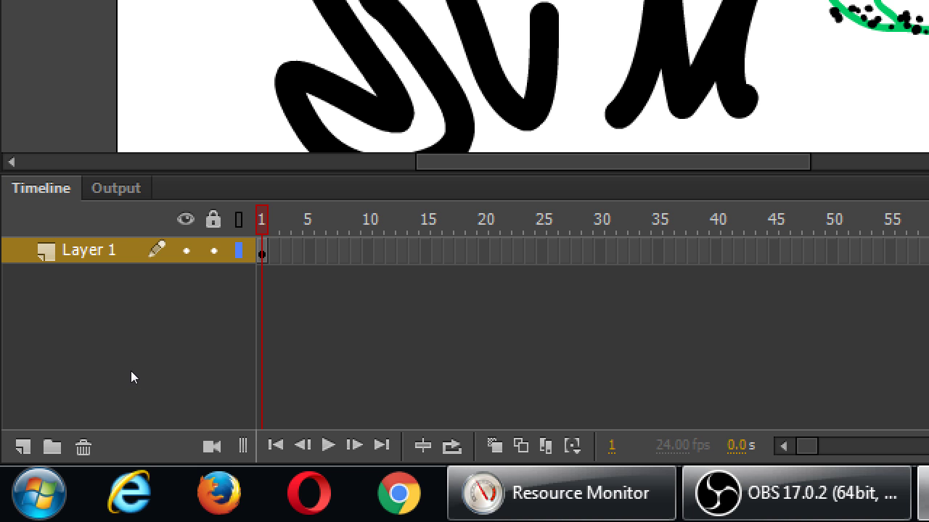
Add and then remove frame 2 on Layer 1, checking the timeline frames.
key(F5)
key(shift+F5)
key(shift+F10)
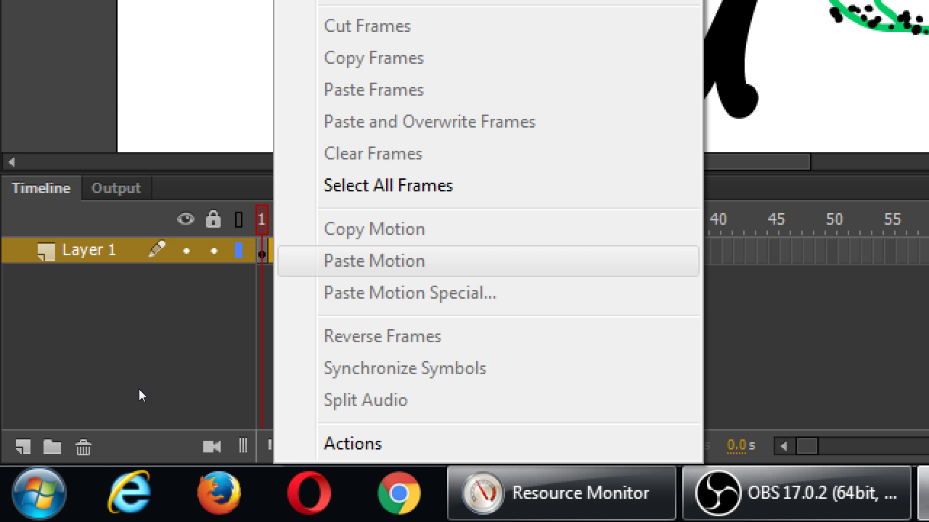
key(super+minus)
click(142, 388)
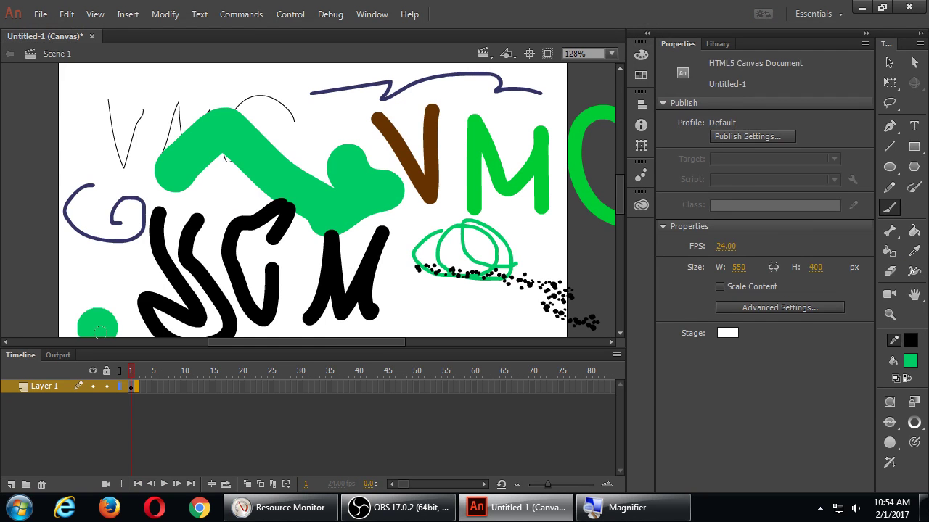
click(136, 384)
click(133, 390)
click(140, 391)
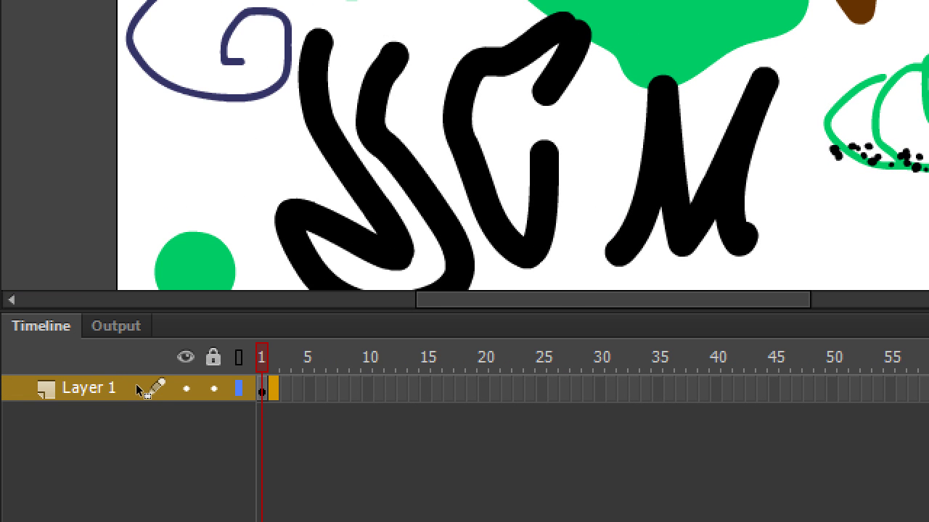
Insert a blank keyframe at frame 2 of Layer 1 from the frame context menu.
right_click(138, 389)
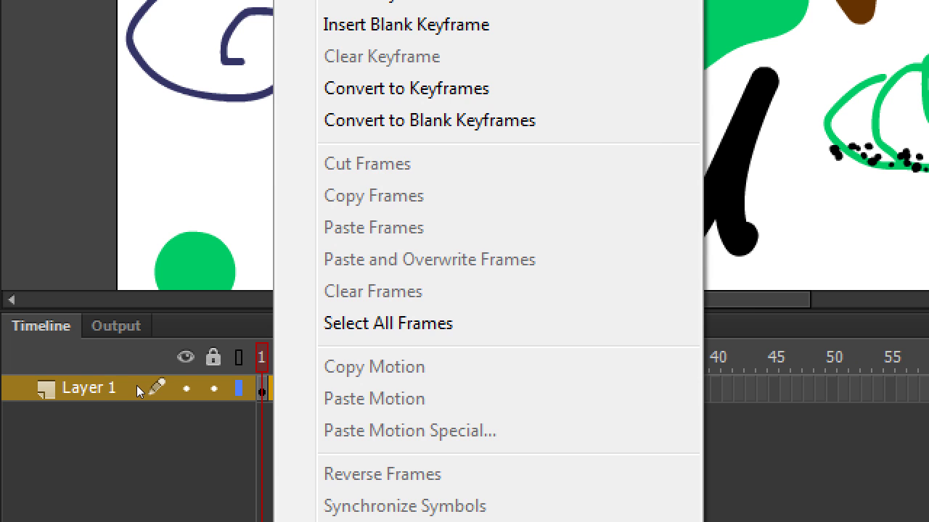
click(136, 385)
right_click(137, 385)
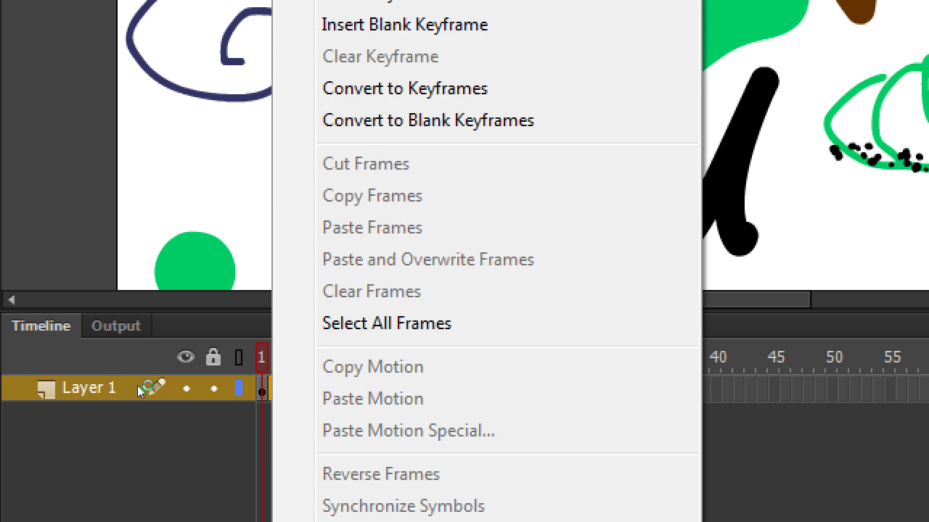
click(139, 392)
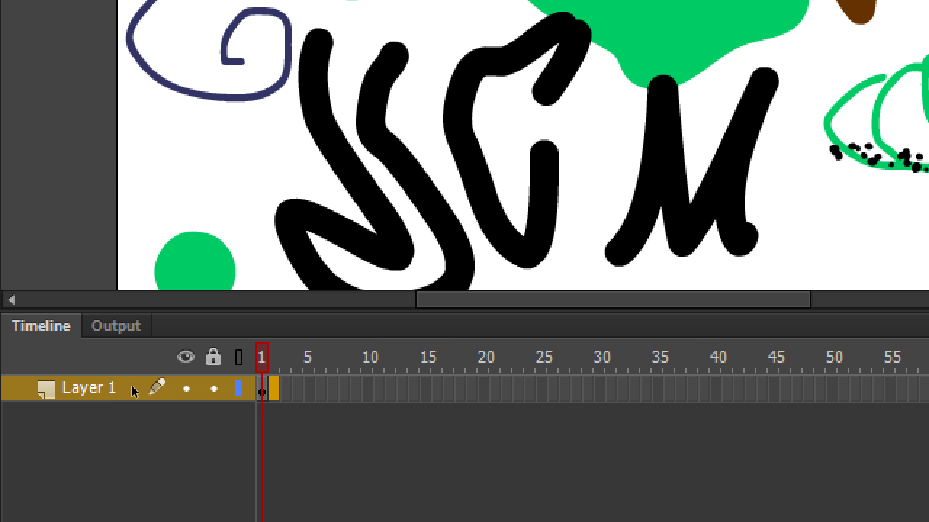
click(138, 391)
right_click(137, 391)
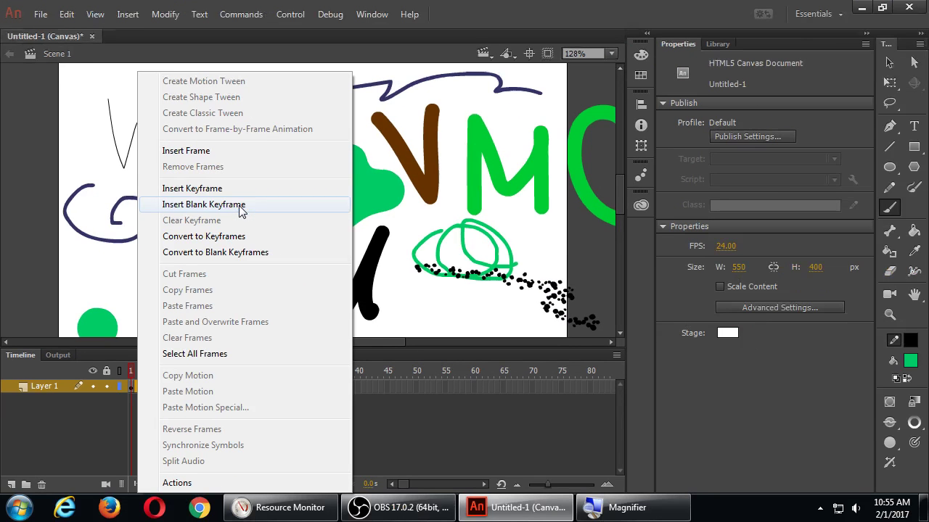
click(393, 206)
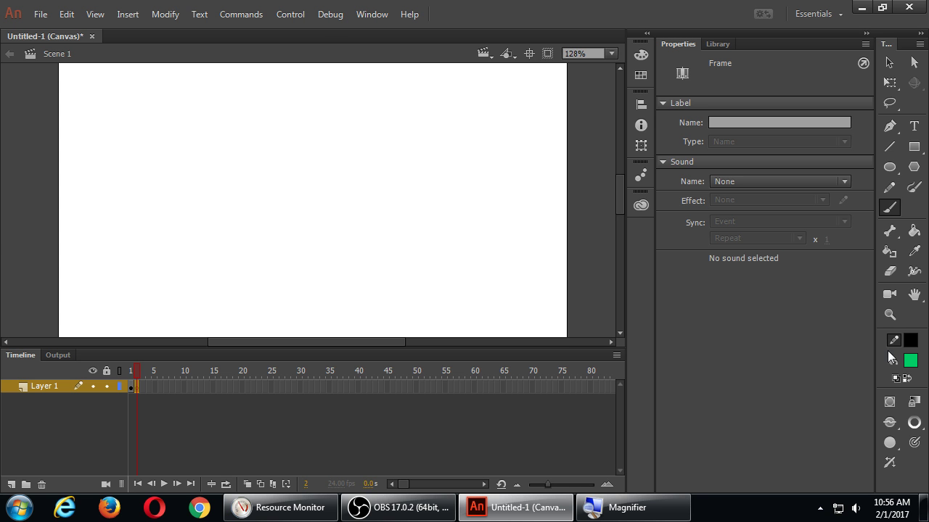
Set the fill to dark grey and brush a face outline, left and right eyes, and a smile.
click(910, 361)
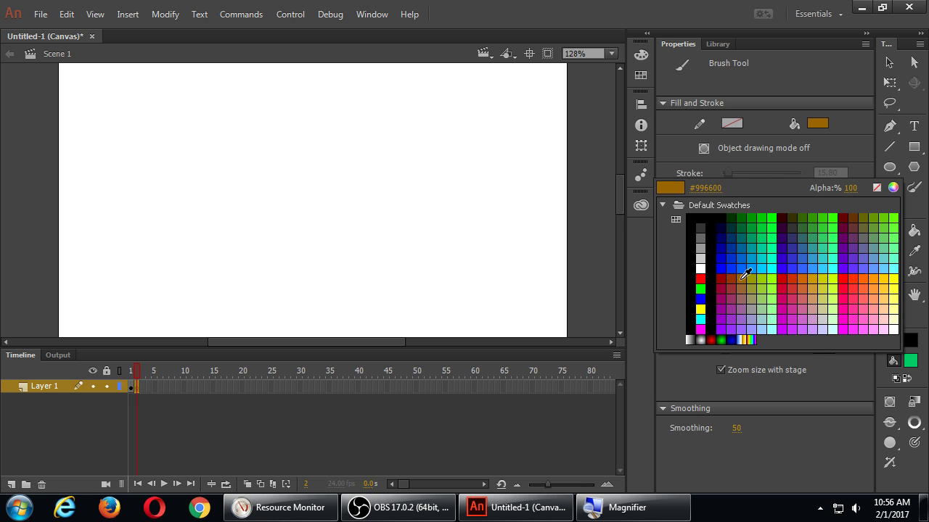
click(701, 228)
mouse_move(306, 104)
mouse_down()
mouse_move(266, 113)
mouse_move(431, 226)
mouse_move(280, 119)
mouse_up()
mouse_move(269, 152)
mouse_down()
mouse_move(289, 152)
mouse_move(274, 149)
mouse_up()
mouse_move(319, 150)
mouse_down()
mouse_move(341, 181)
mouse_move(328, 147)
mouse_up()
drag(248, 226, 353, 212)
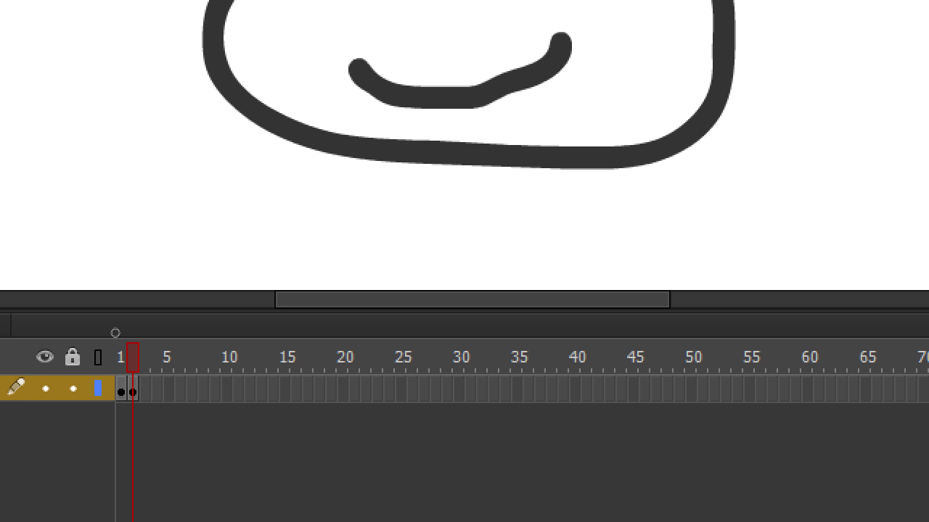
Insert a blank keyframe at frame 3, then brush a head, two oval eyes and an open mouth.
right_click(142, 393)
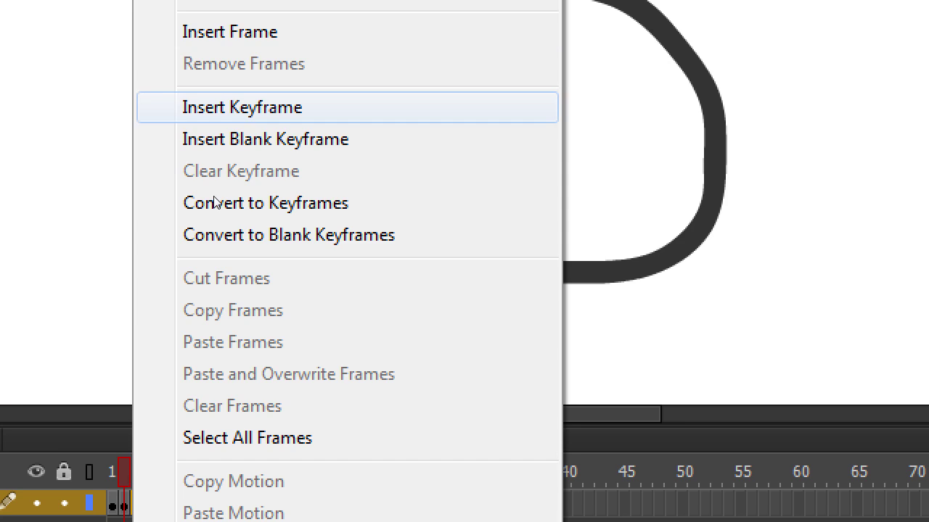
click(274, 25)
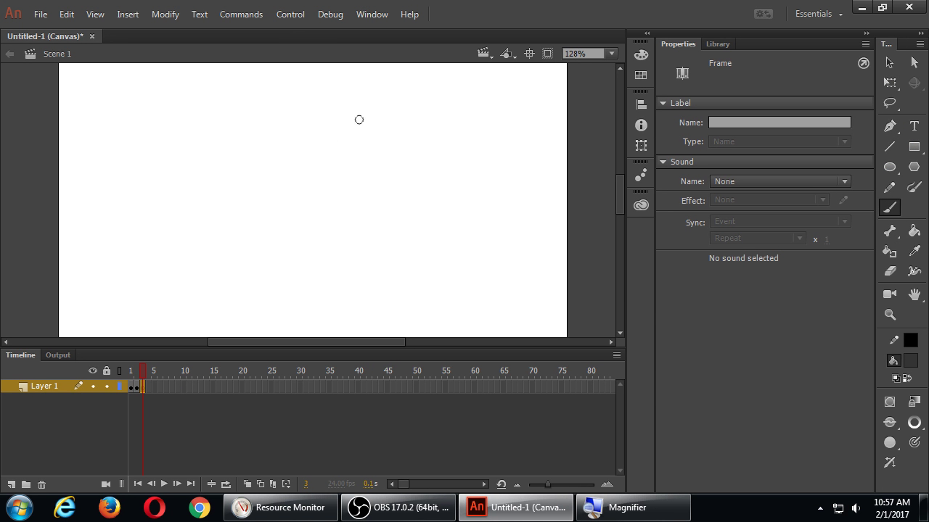
mouse_move(342, 112)
mouse_down()
mouse_move(262, 122)
mouse_move(242, 147)
mouse_move(232, 221)
mouse_move(249, 256)
mouse_move(284, 278)
mouse_move(357, 284)
mouse_move(399, 230)
mouse_move(388, 172)
mouse_move(341, 113)
mouse_up()
drag(276, 154, 277, 162)
mouse_move(342, 161)
mouse_down()
mouse_move(330, 180)
mouse_move(339, 162)
mouse_up()
mouse_move(269, 228)
mouse_down()
mouse_move(342, 248)
mouse_move(336, 212)
mouse_move(287, 208)
mouse_move(264, 232)
mouse_up()
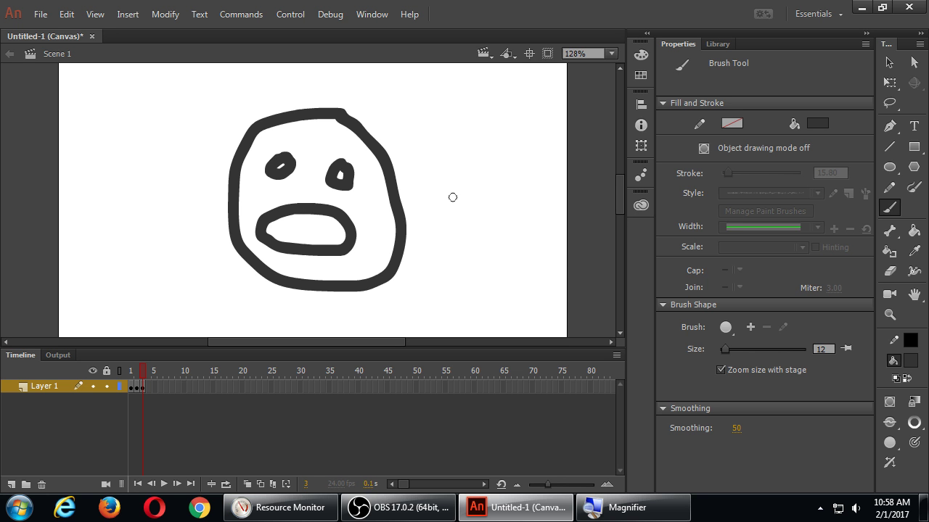
Insert a blank keyframe at frame 4, then brush a head, slanted eyes and a wide open grin.
right_click(151, 392)
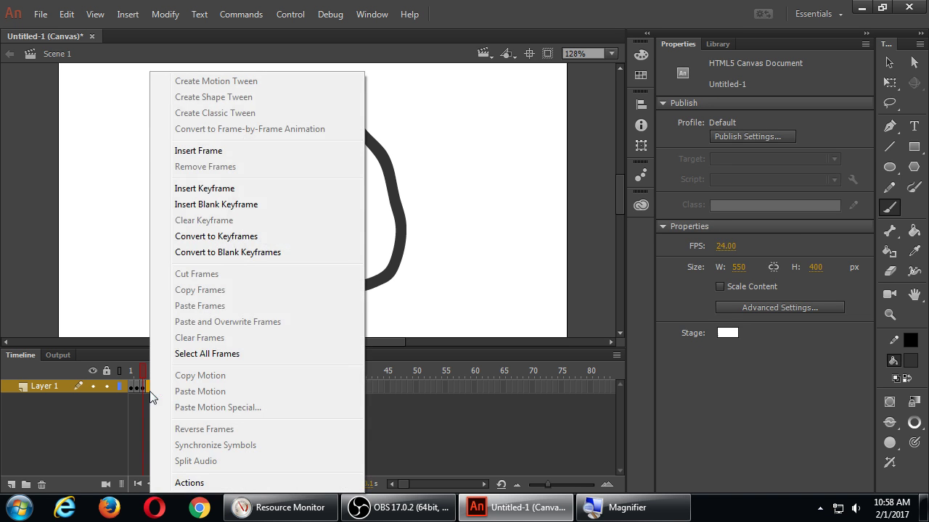
click(191, 208)
mouse_move(349, 141)
mouse_down()
mouse_move(251, 126)
mouse_move(365, 255)
mouse_move(332, 148)
mouse_up()
mouse_move(245, 174)
mouse_down()
mouse_move(263, 193)
mouse_move(245, 177)
mouse_move(304, 177)
mouse_up()
mouse_move(246, 249)
mouse_down()
mouse_move(317, 239)
mouse_move(252, 239)
mouse_up()
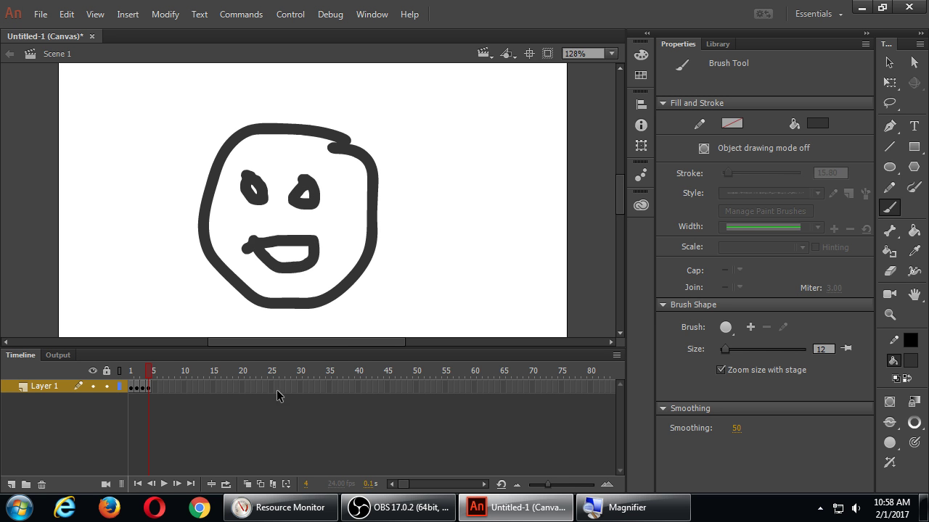
Insert a blank keyframe at frame 5, then brush a head loop, ^-shaped eyes and a w-shaped mouth.
right_click(154, 388)
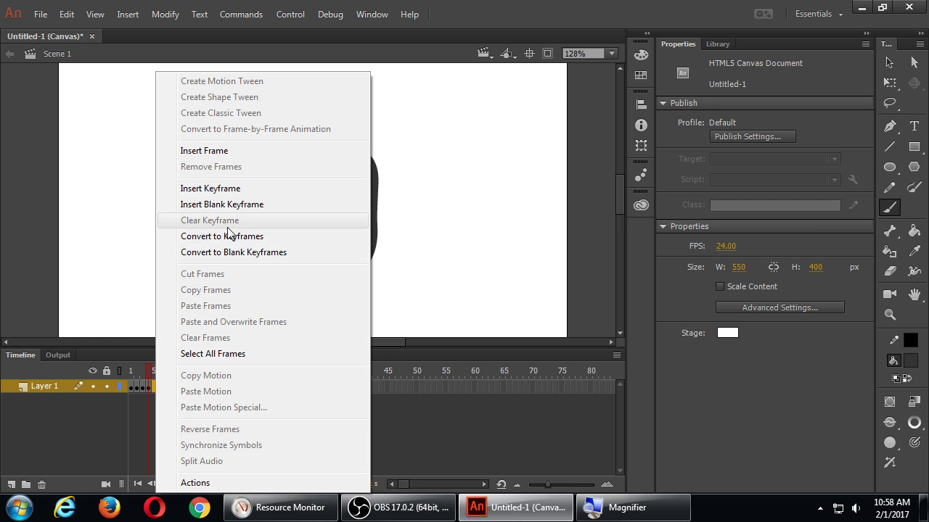
click(248, 205)
mouse_move(354, 143)
mouse_down()
mouse_move(274, 136)
mouse_move(258, 267)
mouse_move(408, 226)
mouse_move(353, 150)
mouse_up()
mouse_move(266, 190)
mouse_down()
mouse_move(293, 166)
mouse_move(316, 185)
mouse_move(342, 172)
mouse_move(361, 194)
mouse_up()
mouse_move(269, 218)
mouse_down()
mouse_move(289, 236)
mouse_move(343, 219)
mouse_up()
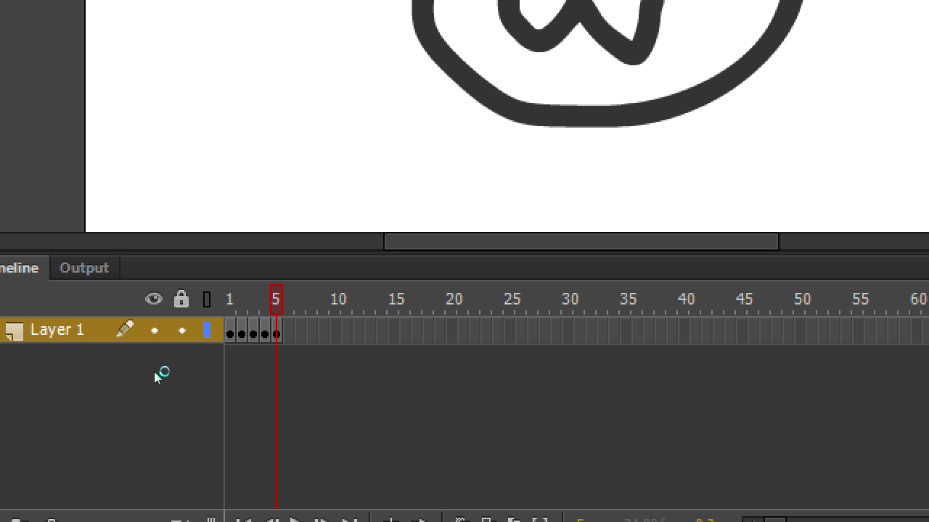
Step back to frame 3 with the comma key and play the five-frame animation twice.
key(comma)
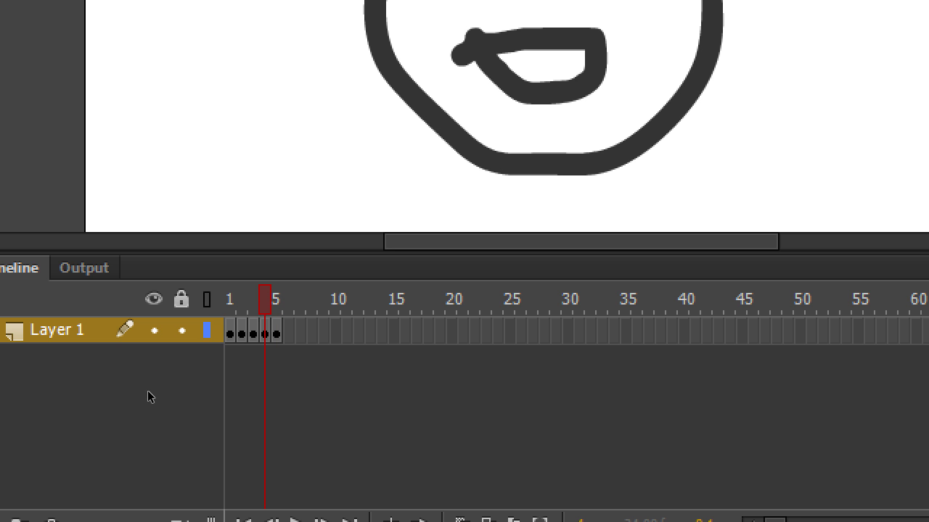
key(comma)
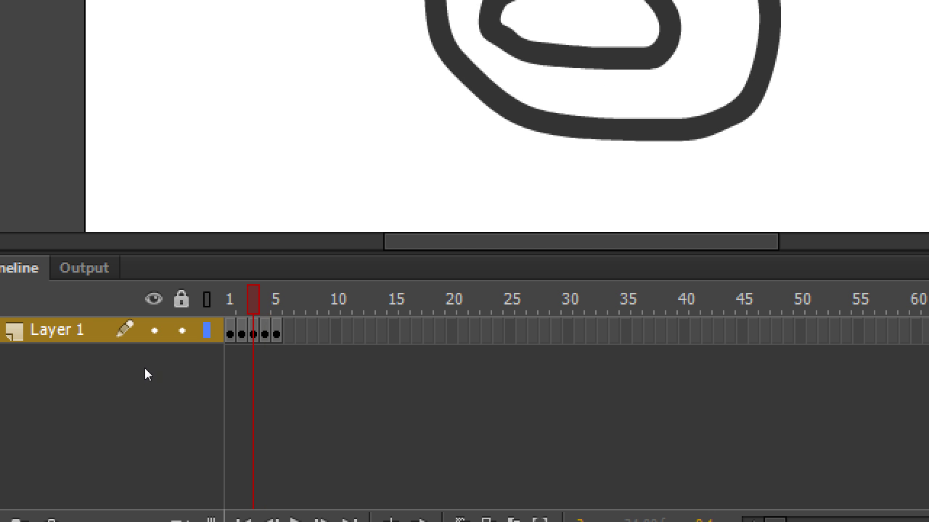
key(Return)
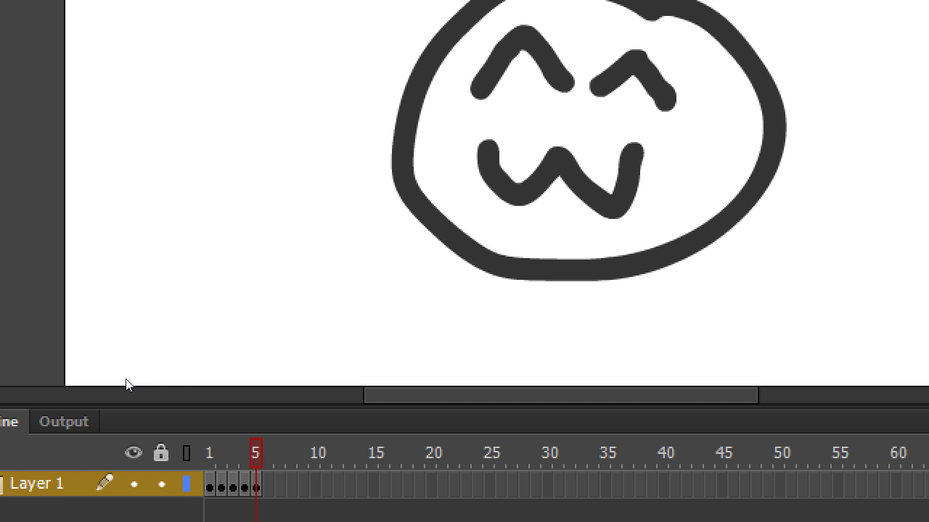
key(comma)
key(comma)
key(comma)
key(Return)
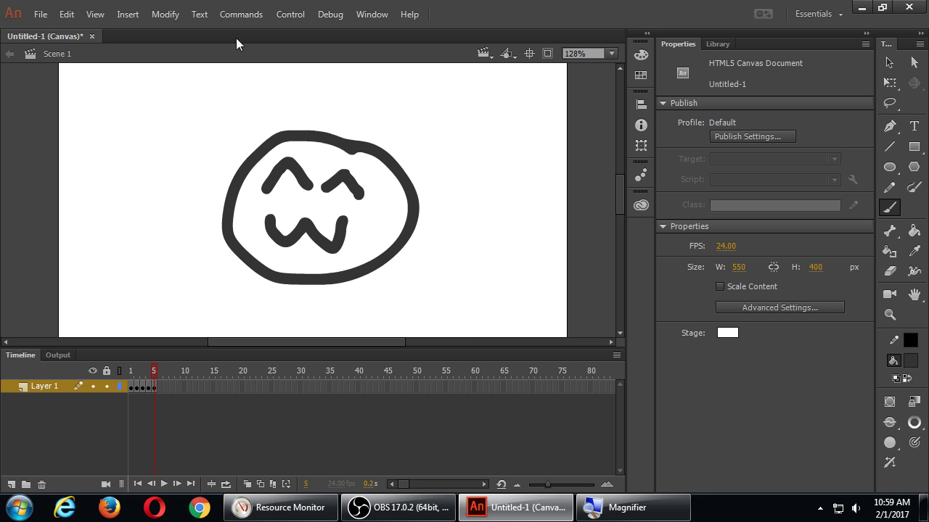
click(292, 16)
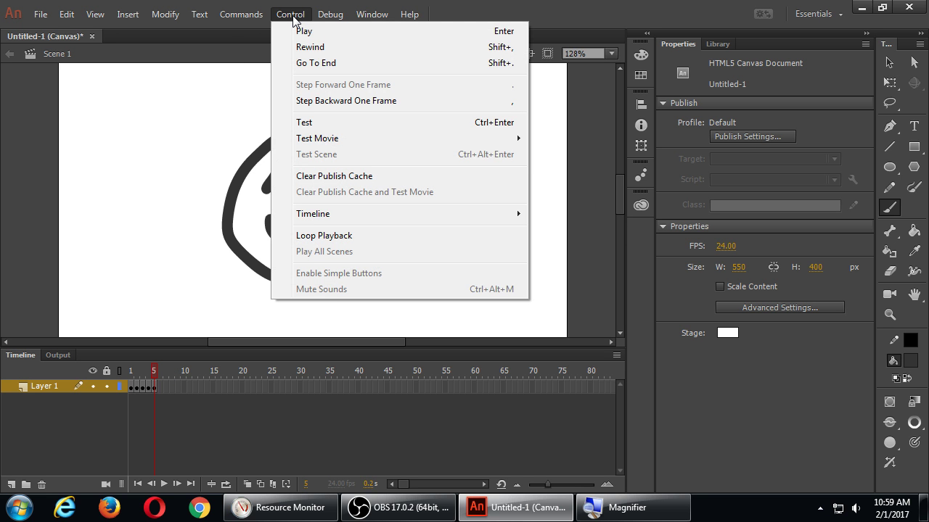
Choose Control > Test to publish the HTML5 Canvas animation and view it in the browser.
click(343, 126)
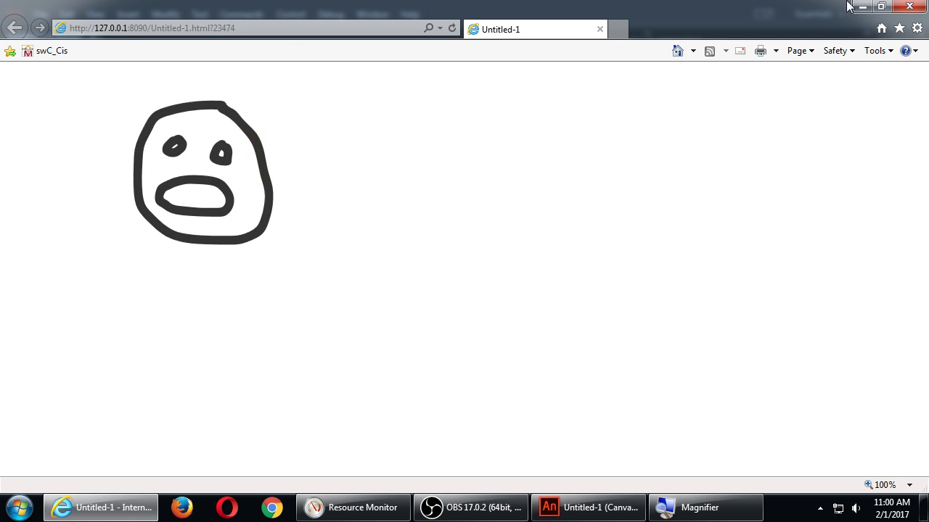
Close the Internet Explorer preview after watching the face animation.
click(913, 7)
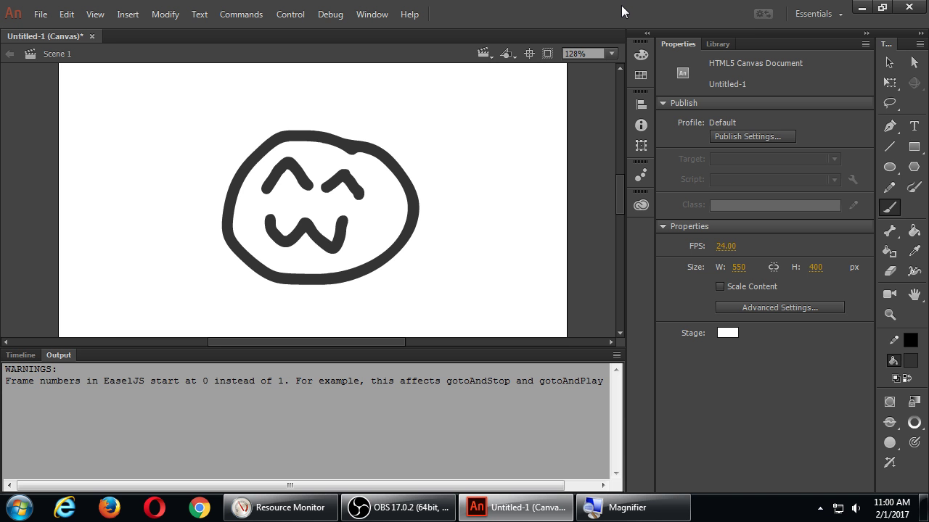
Swap the Output warnings for the Layer 1 timeline with its five keyframes.
click(22, 355)
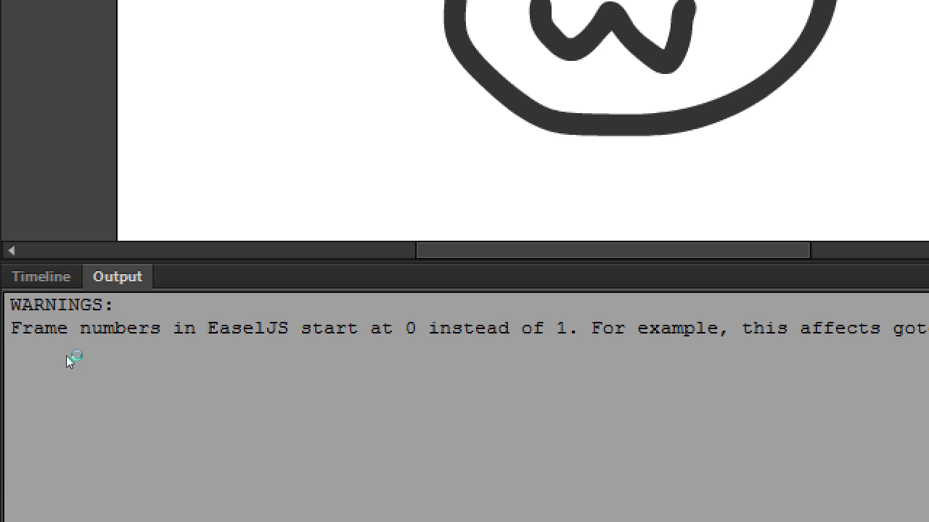
key(ctrl+alt+t)
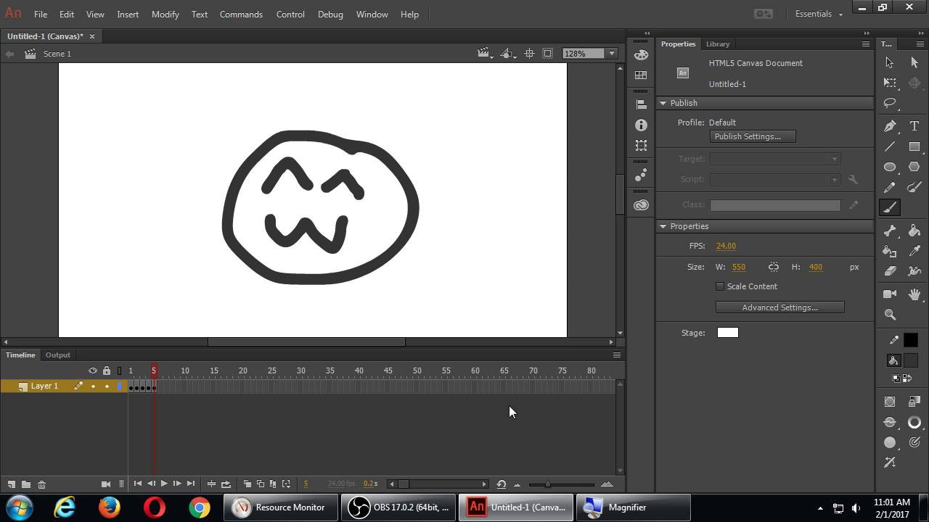
Switch to the Selection tool and set the document frame rate to 12 FPS.
click(889, 64)
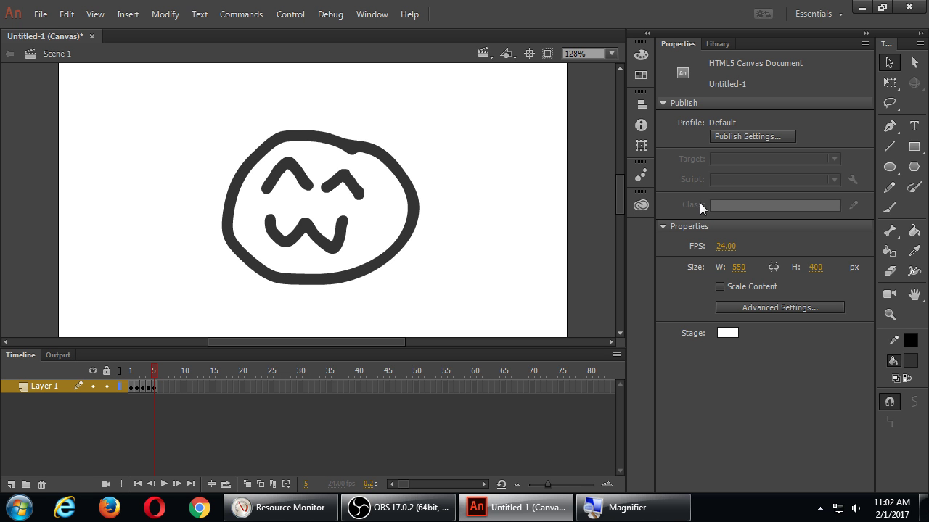
click(726, 246)
text(12)
key(Return)
Briefly try 60 FPS, then settle back on 12 FPS and bring up the Control menu.
click(733, 241)
text(60)
key(Return)
click(729, 241)
text(21)
key(BackSpace)
key(BackSpace)
text(12)
click(290, 15)
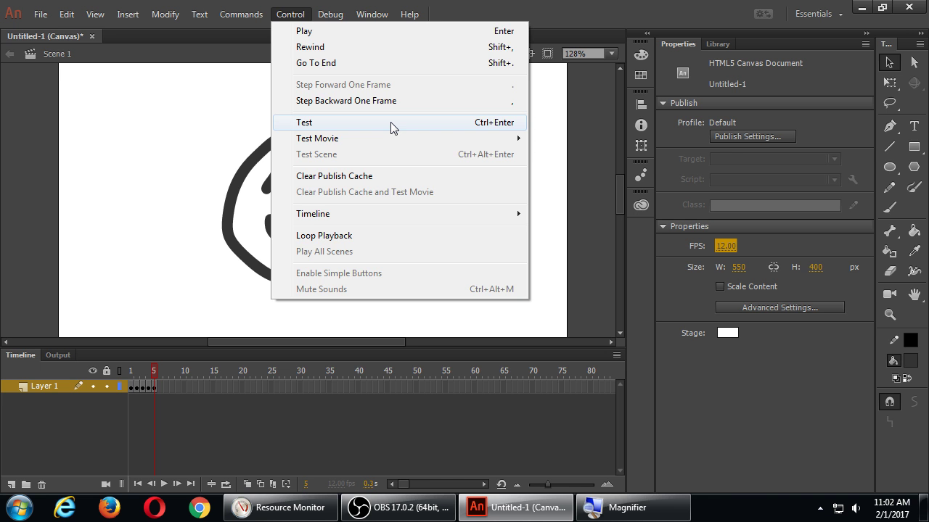
Run Control > Test to preview the 12 FPS animation in Internet Explorer, then close the browser.
click(390, 123)
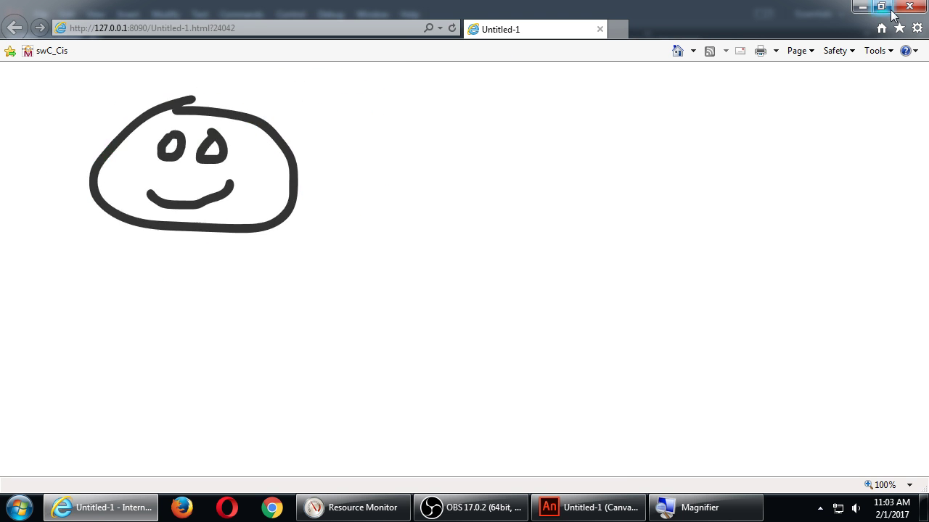
click(918, 8)
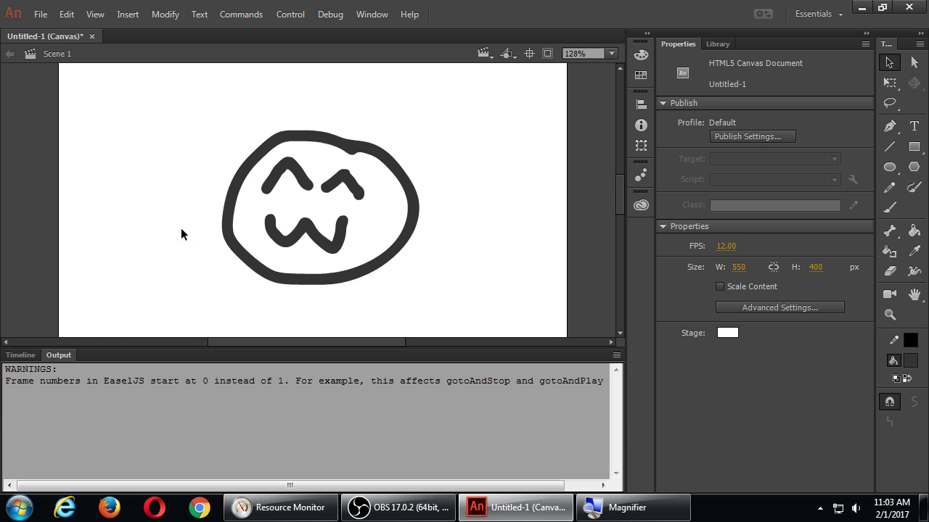
Return the bottom panel from Output to the Timeline to show Layer 1's five keyframes.
click(27, 356)
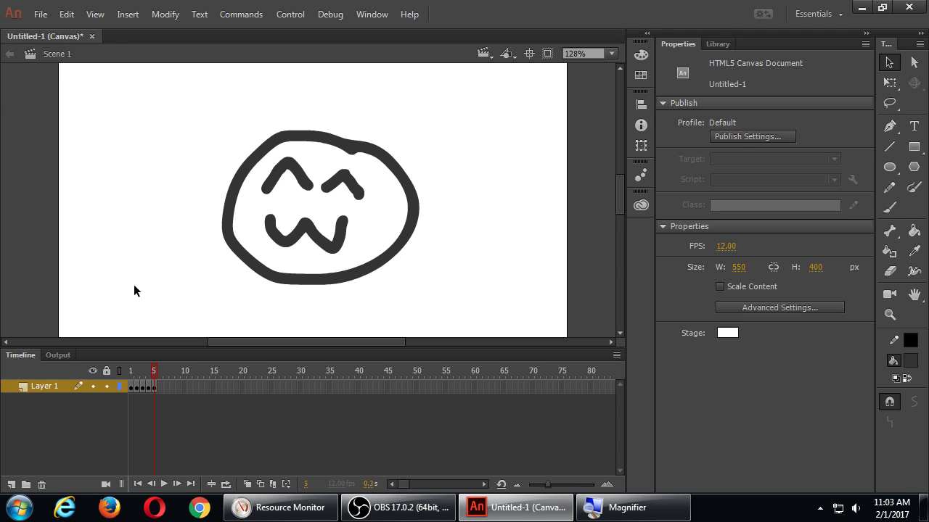